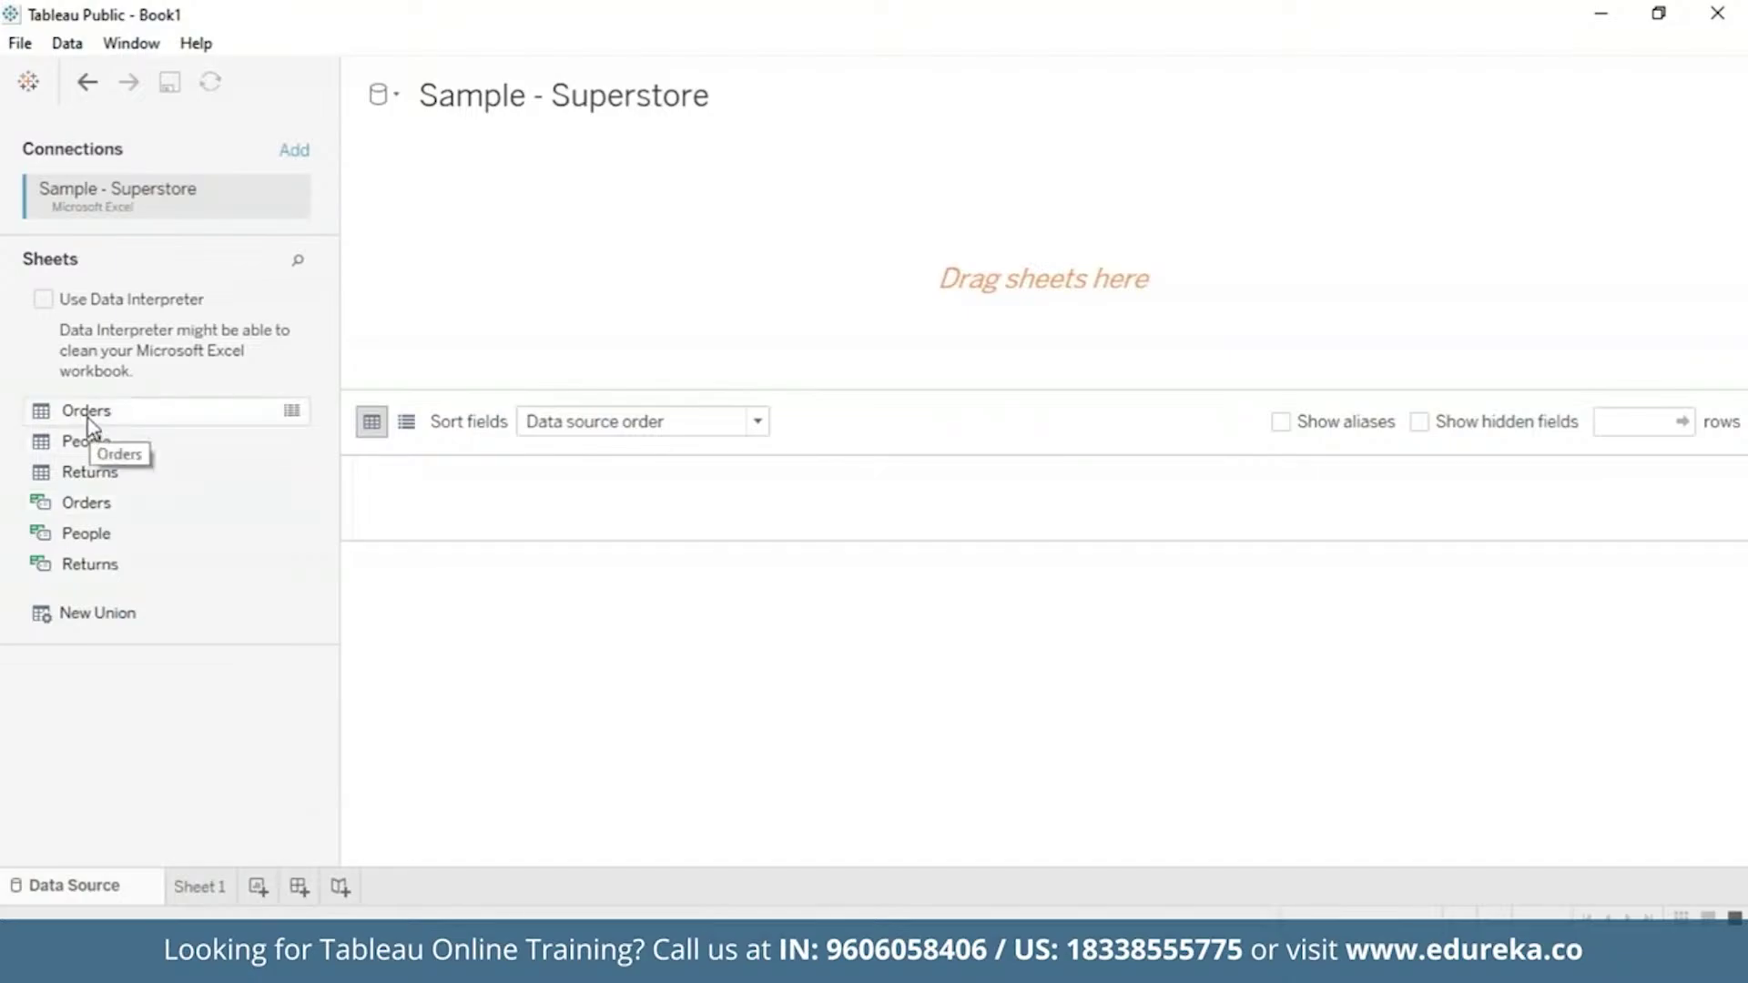
Step: Add Orders and Returns to the canvas and set a left join on Order ID, forming Orders+
drag(91, 424, 915, 238)
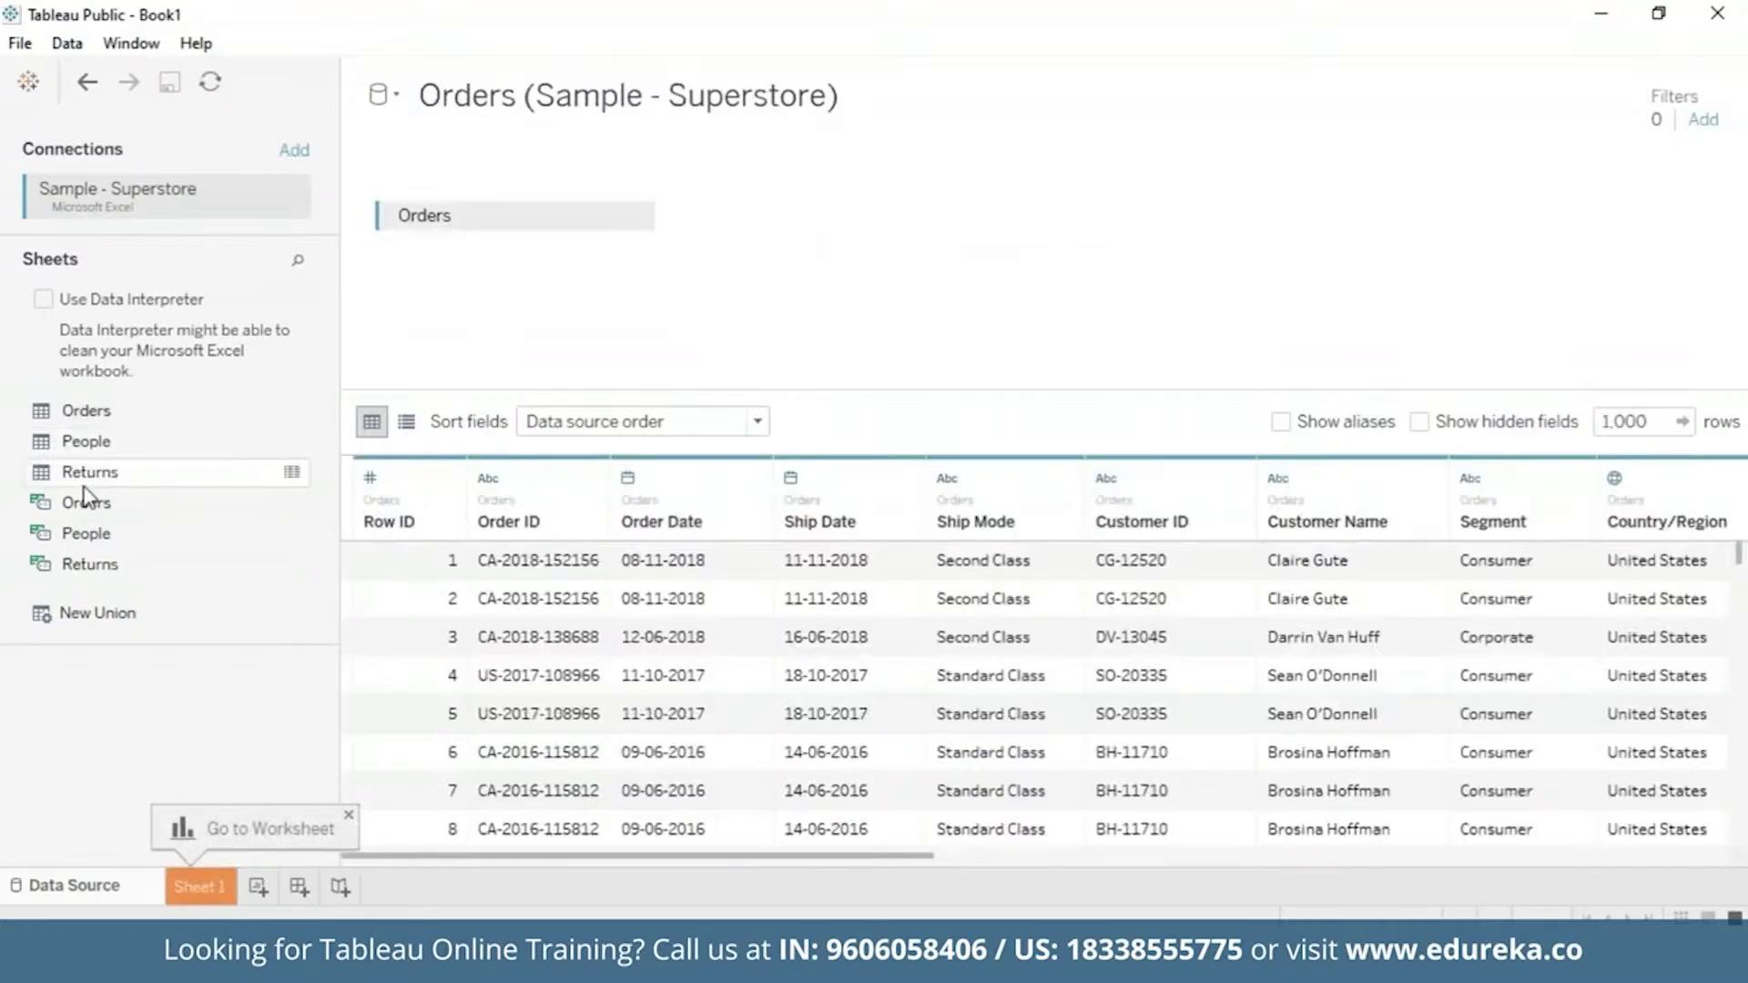
drag(82, 472, 411, 195)
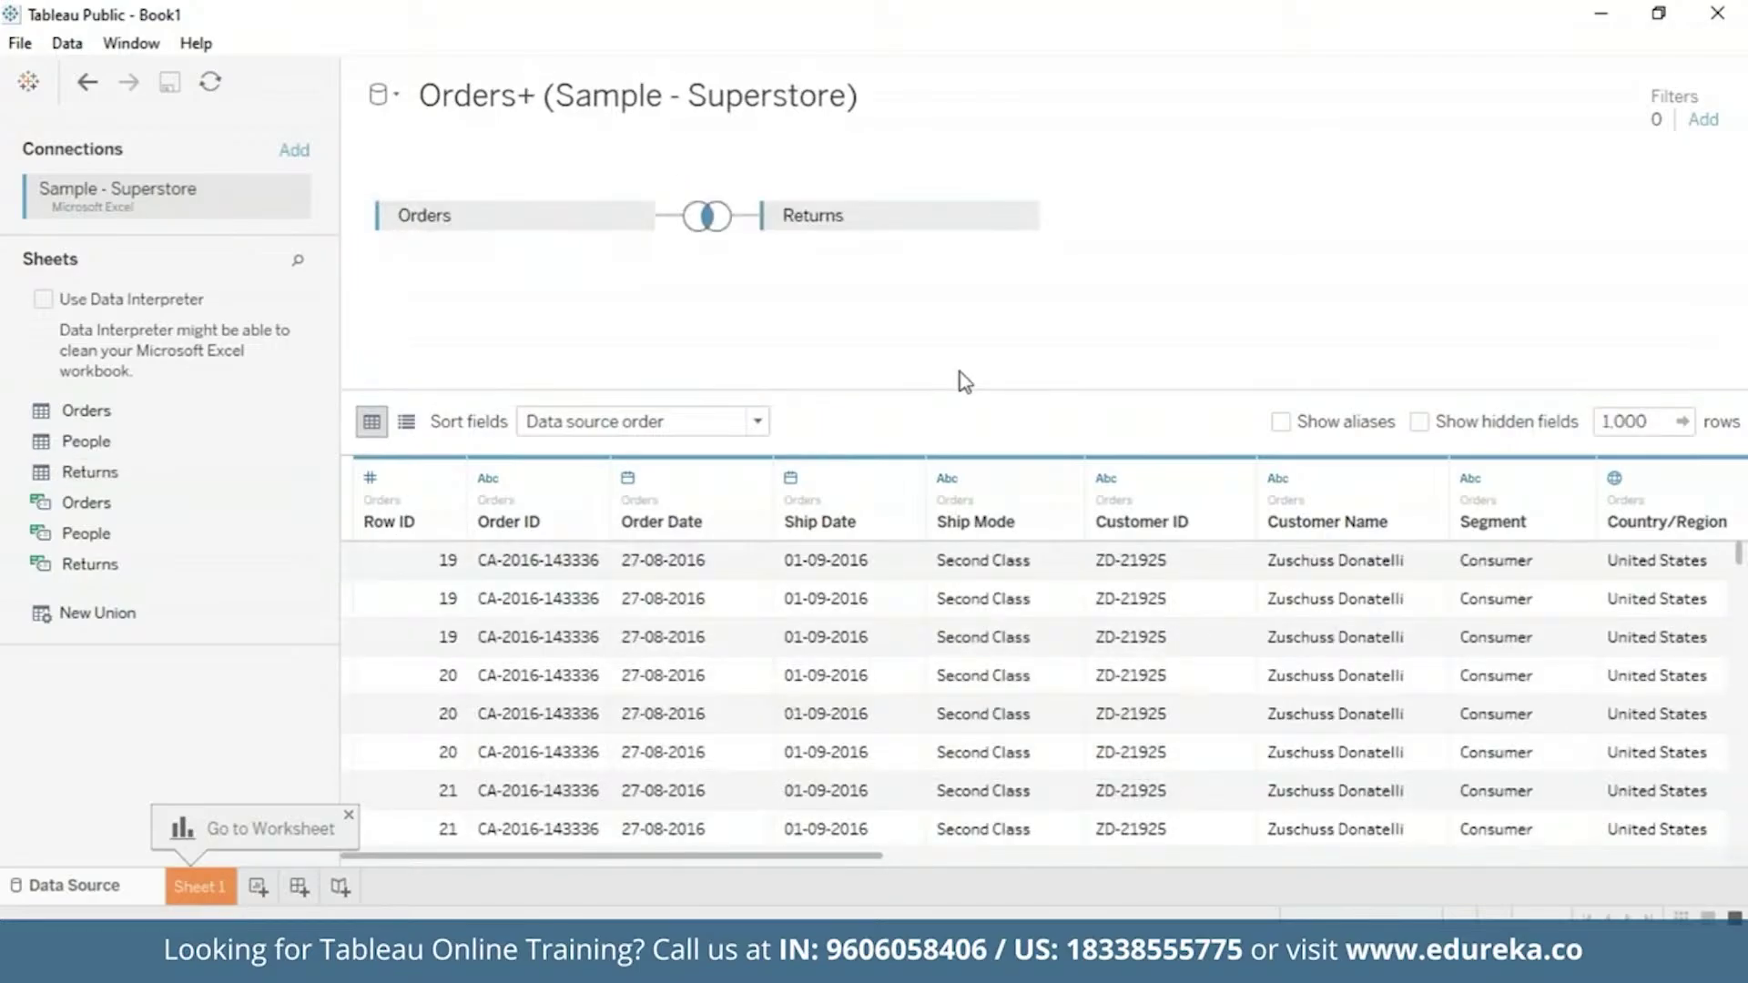
click(714, 234)
click(669, 328)
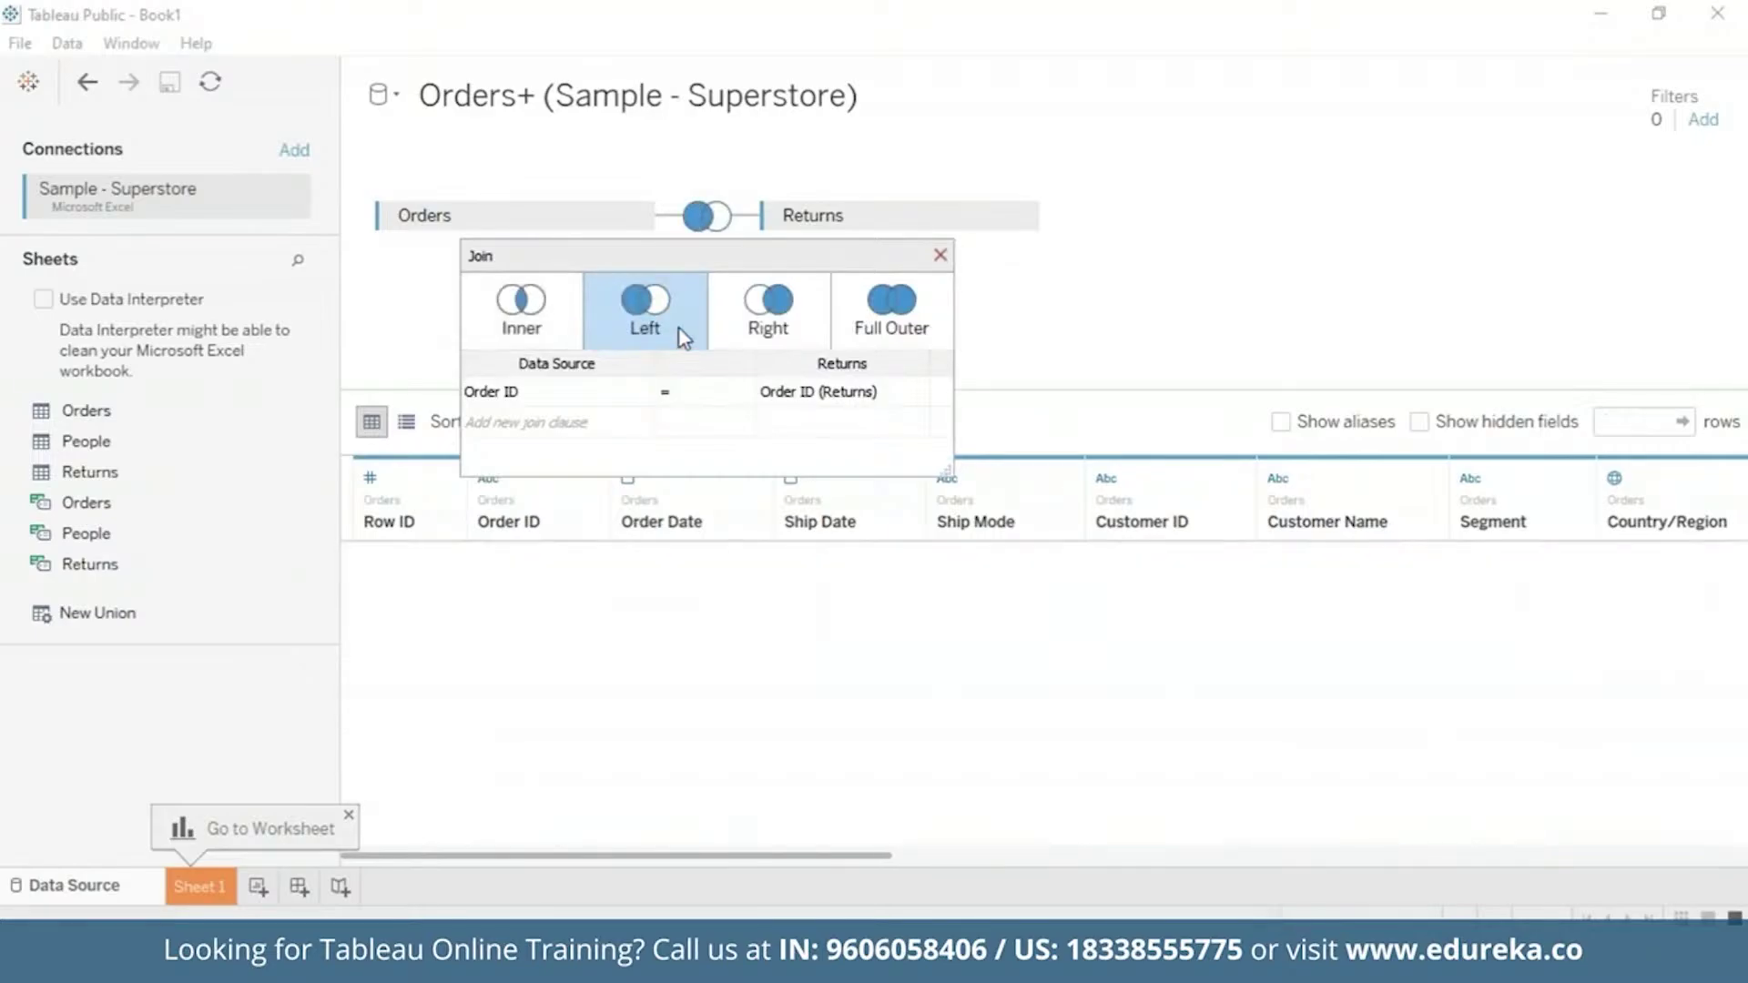
click(941, 256)
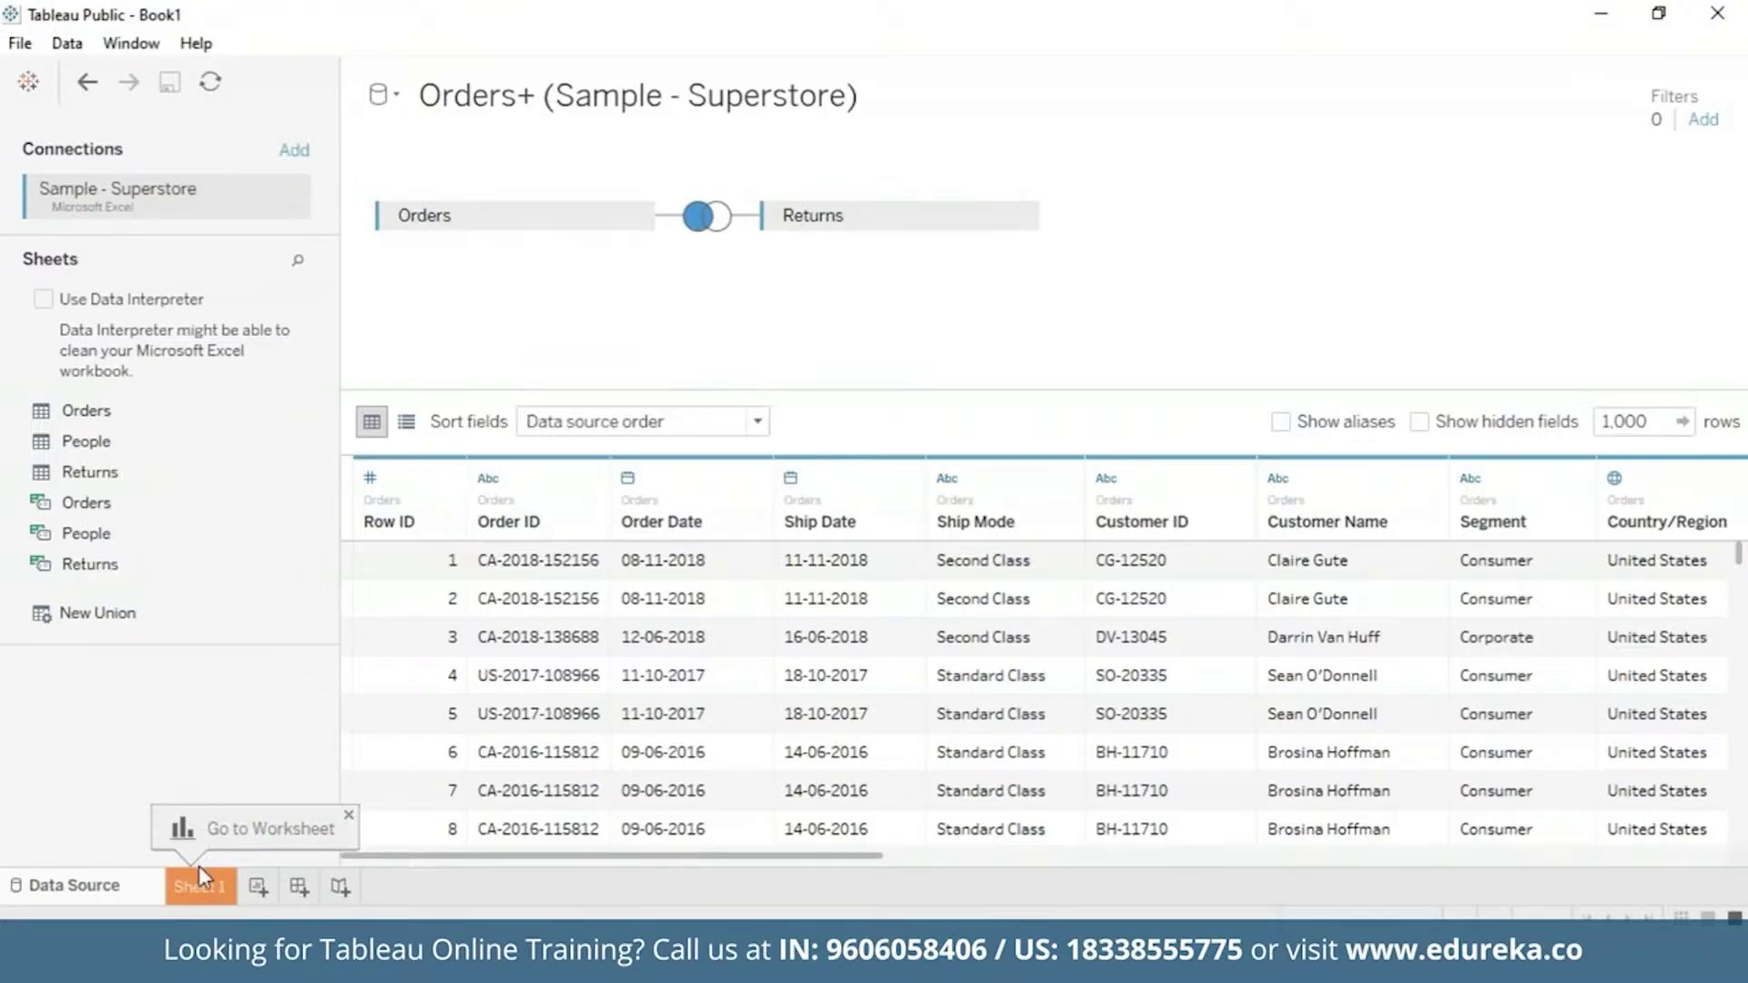
Step: On Sheet 1, start a new calculated field named 'Returns'
click(201, 890)
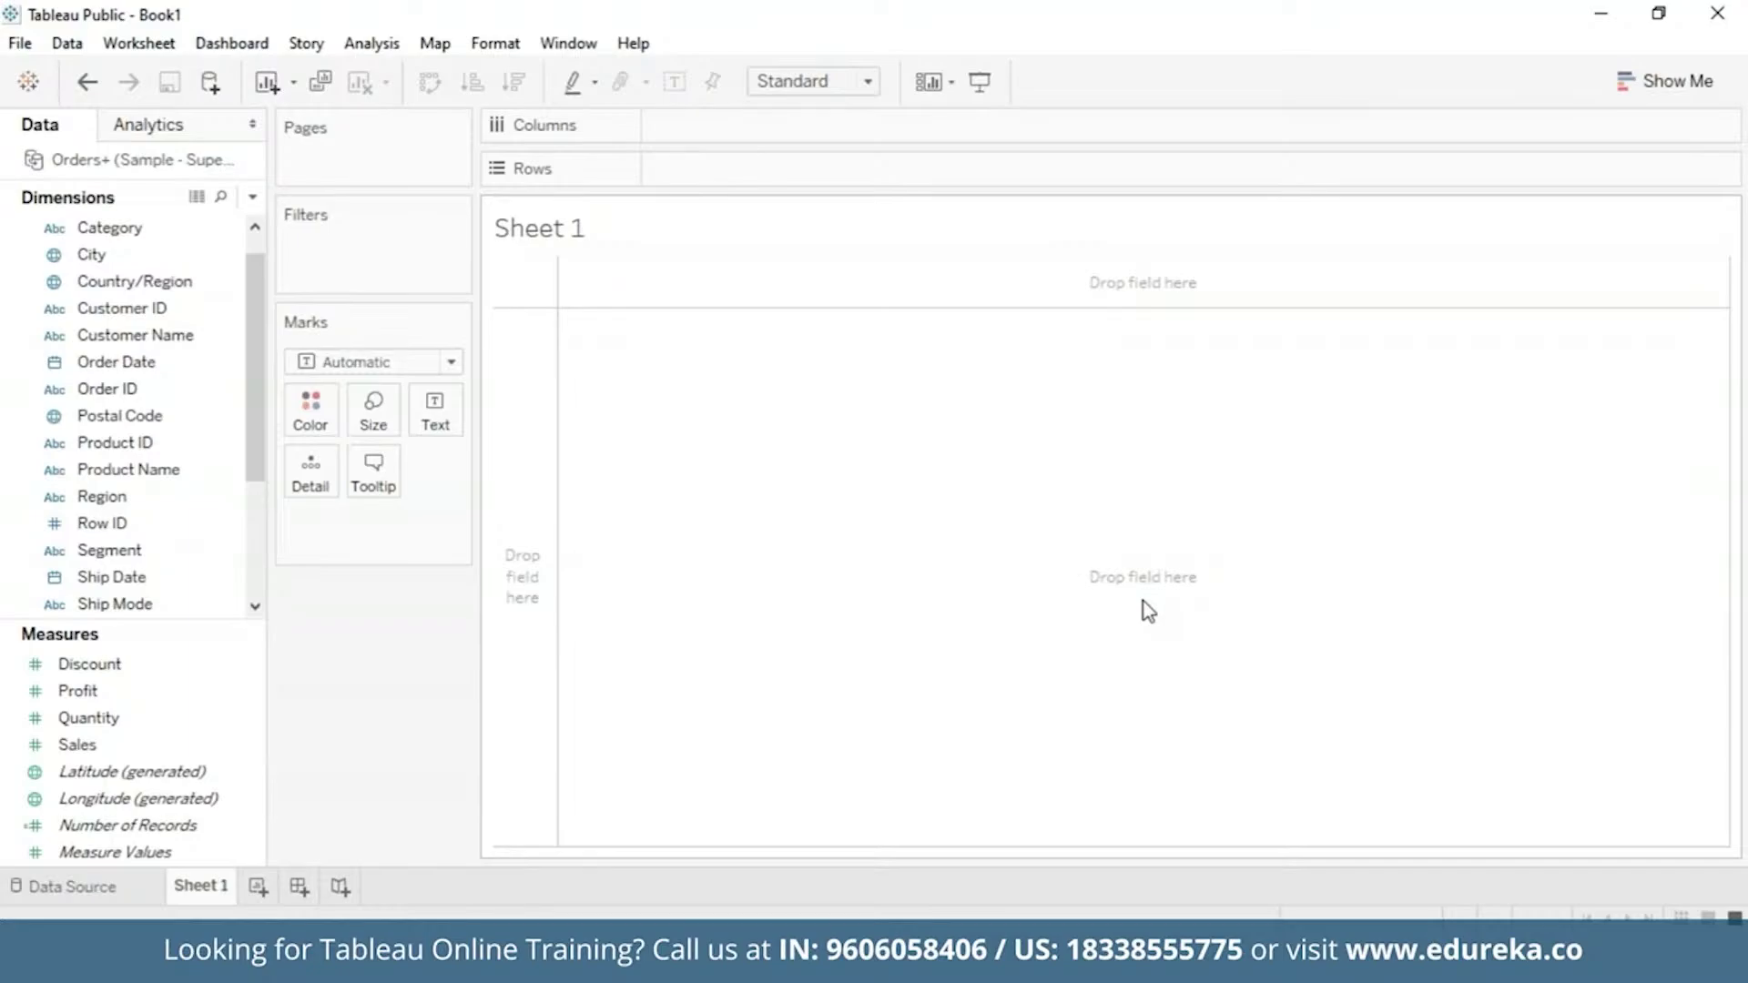
click(372, 45)
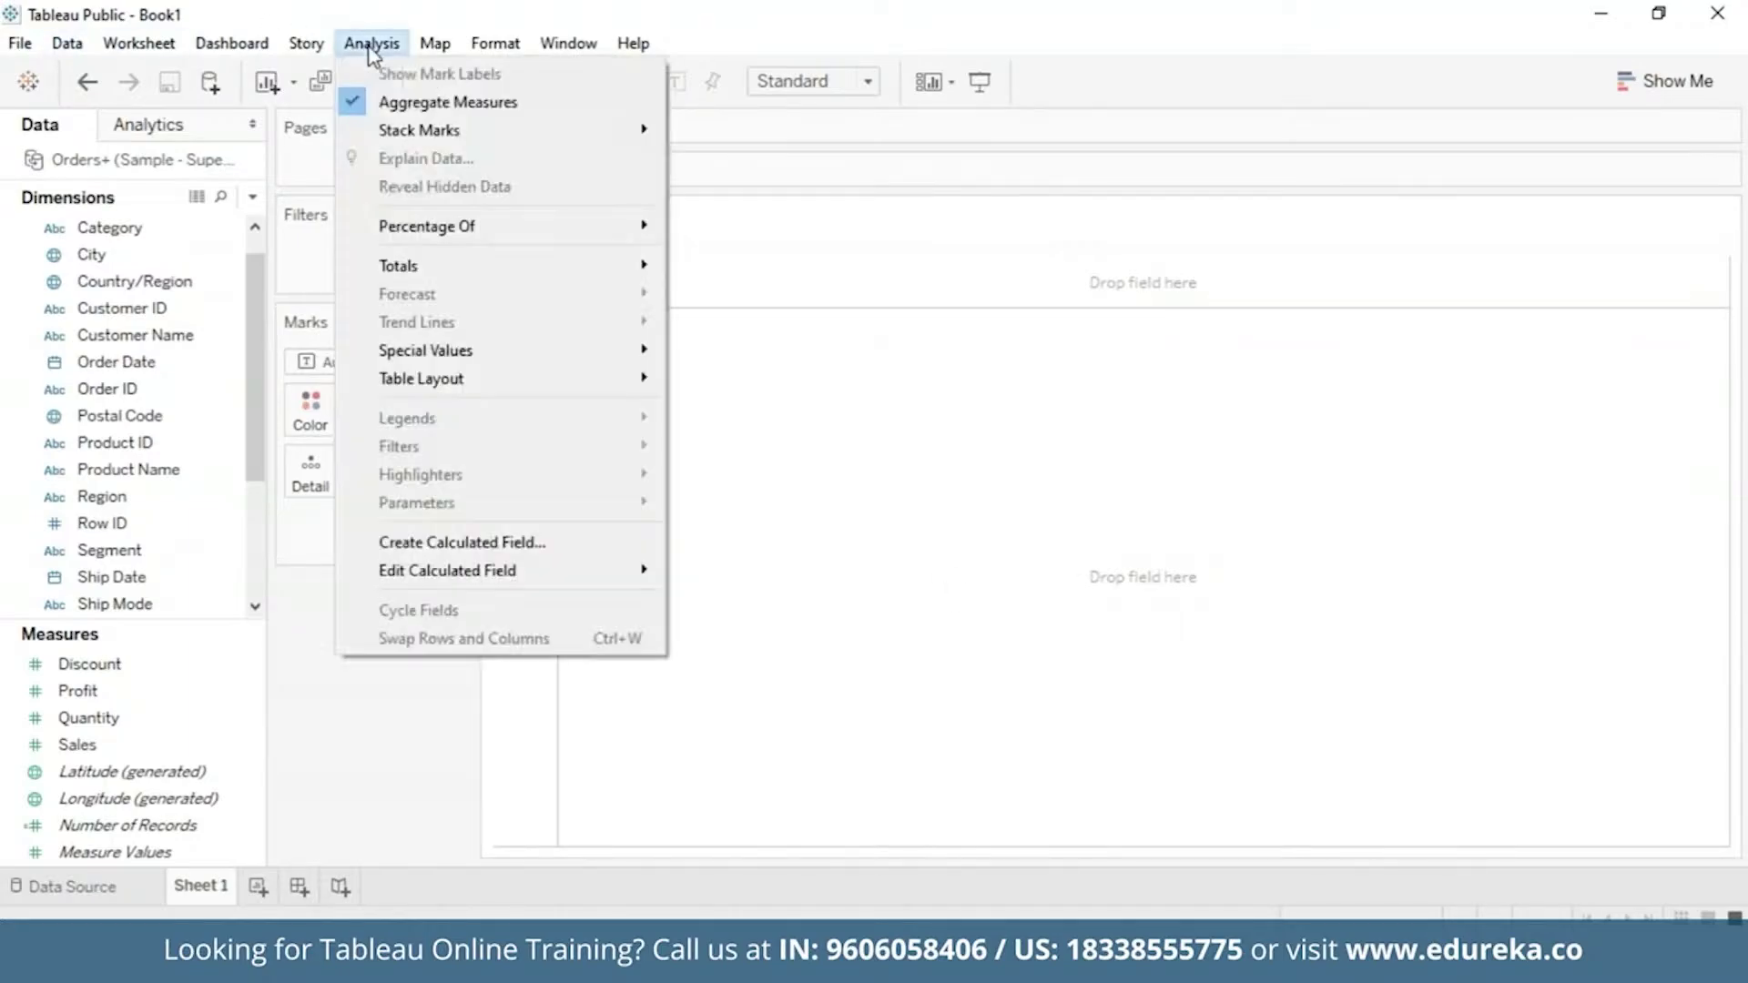
click(437, 543)
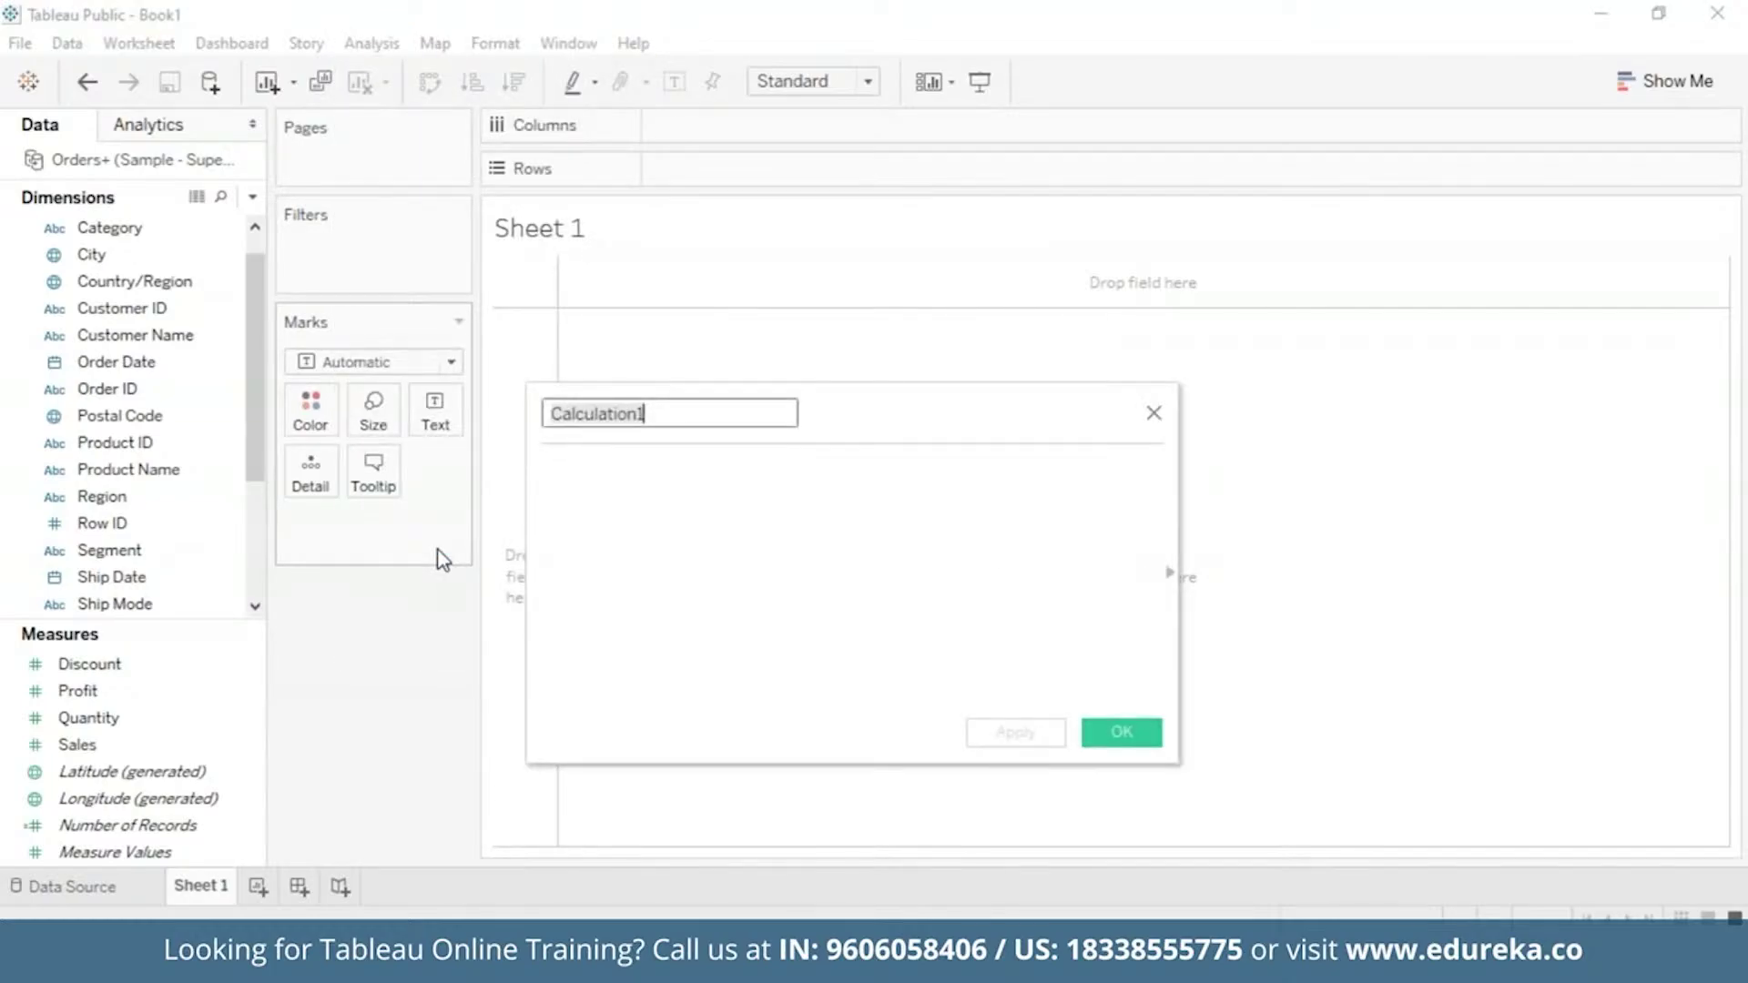
key(BackSpace)
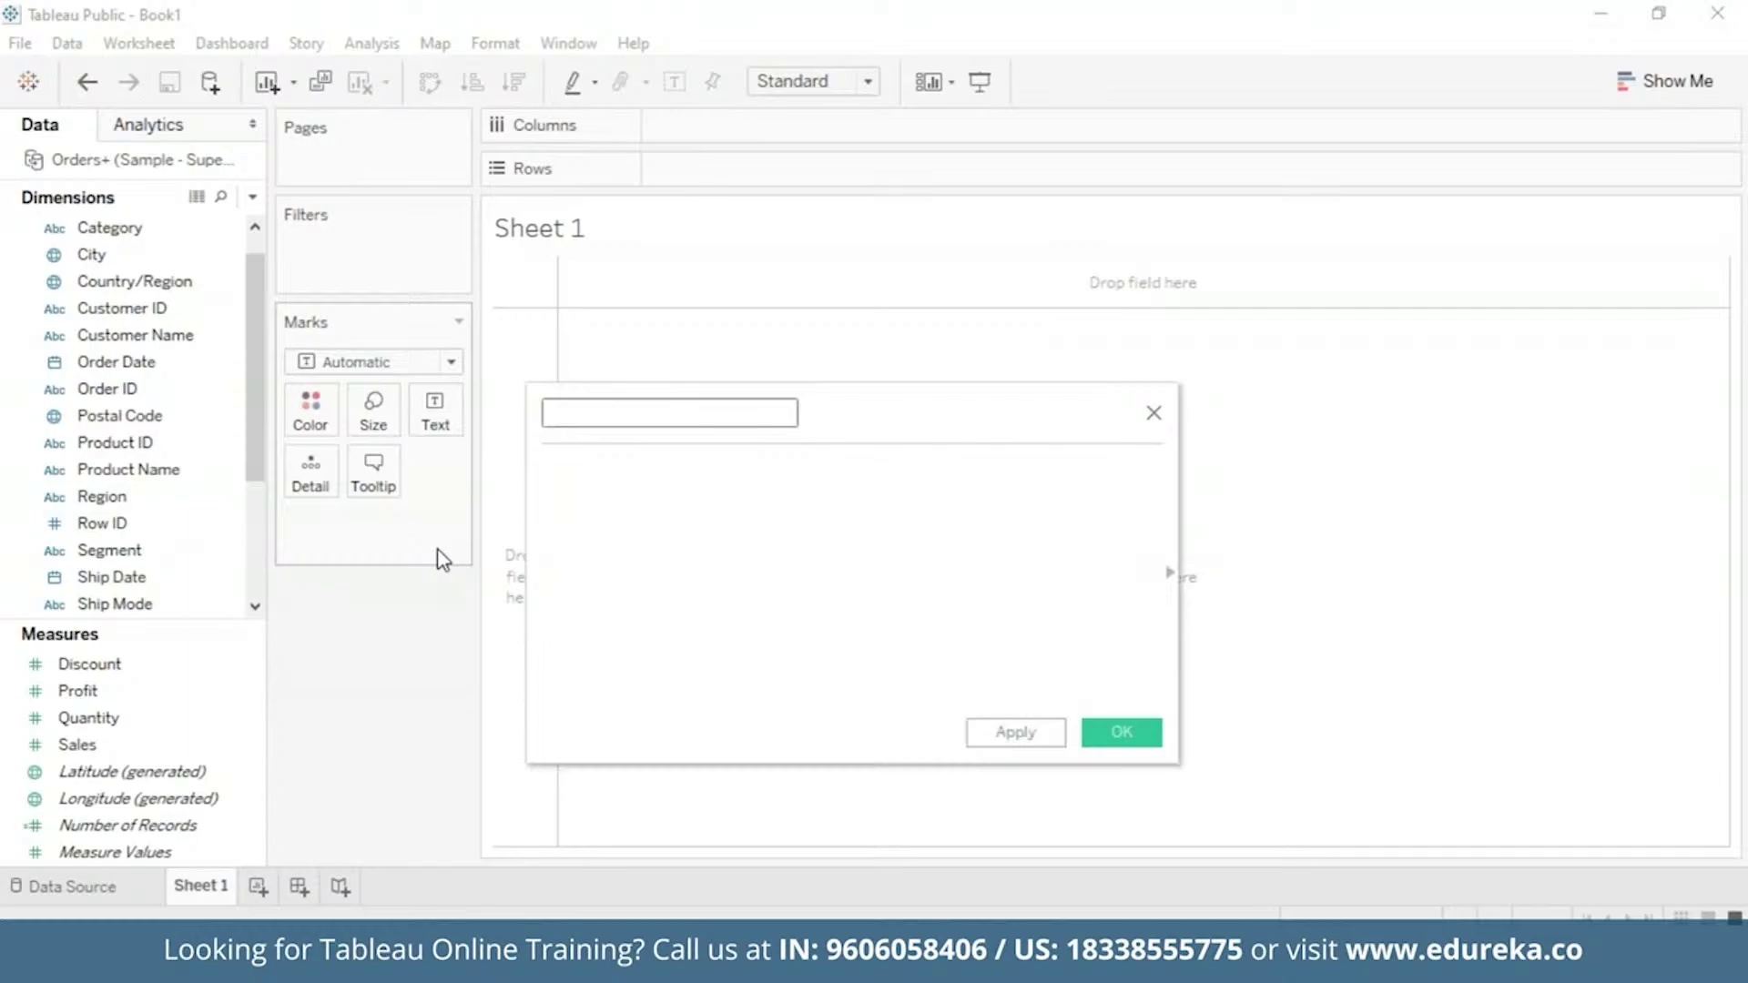
text(Returns)
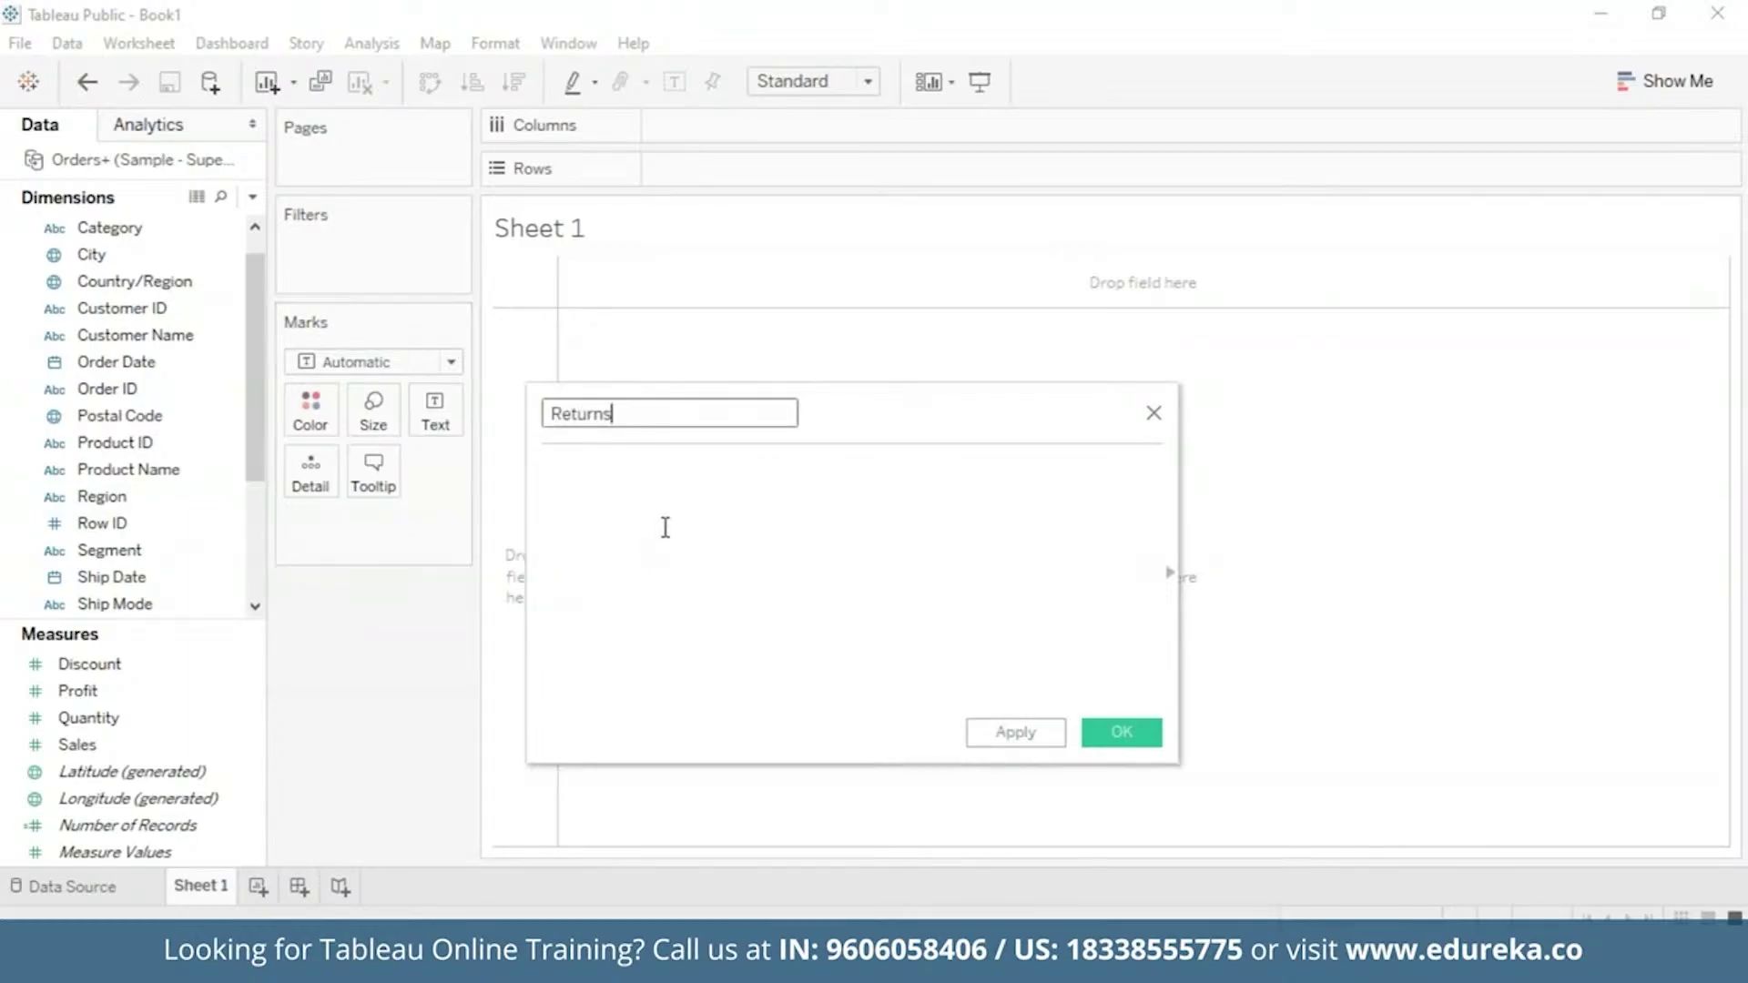
click(665, 528)
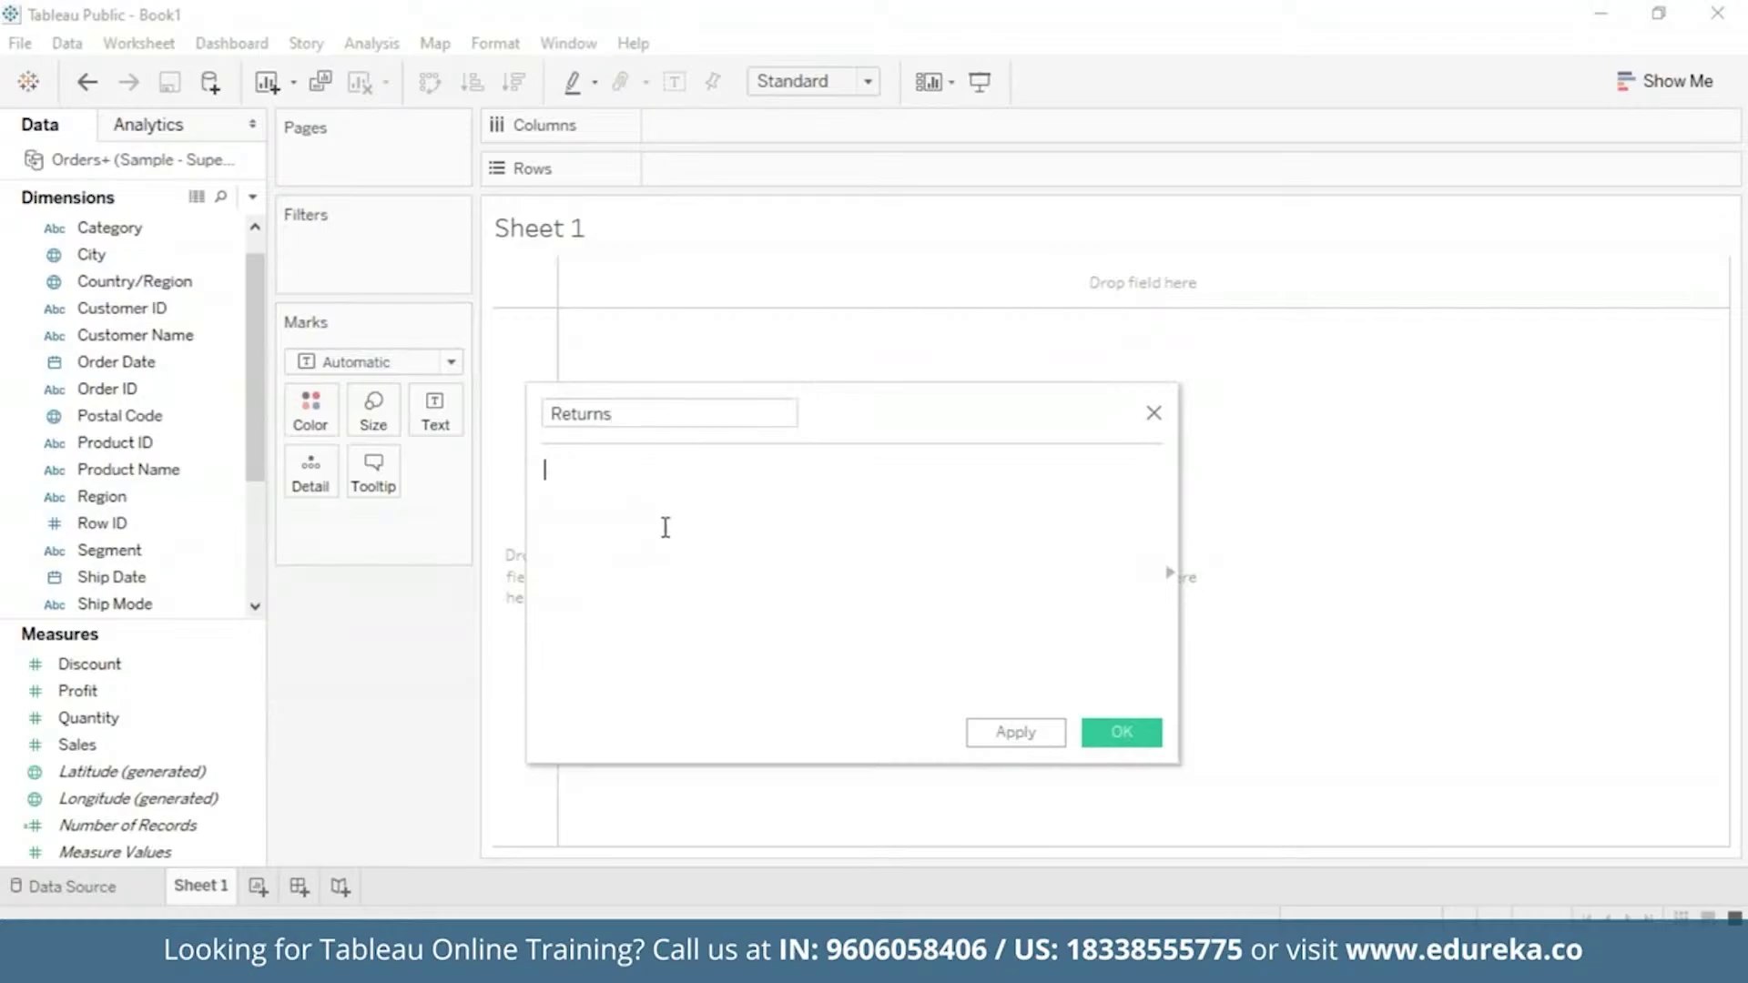
Step: Enter the formula COUNT([Returned] = "Yes") and apply it
text(Cou)
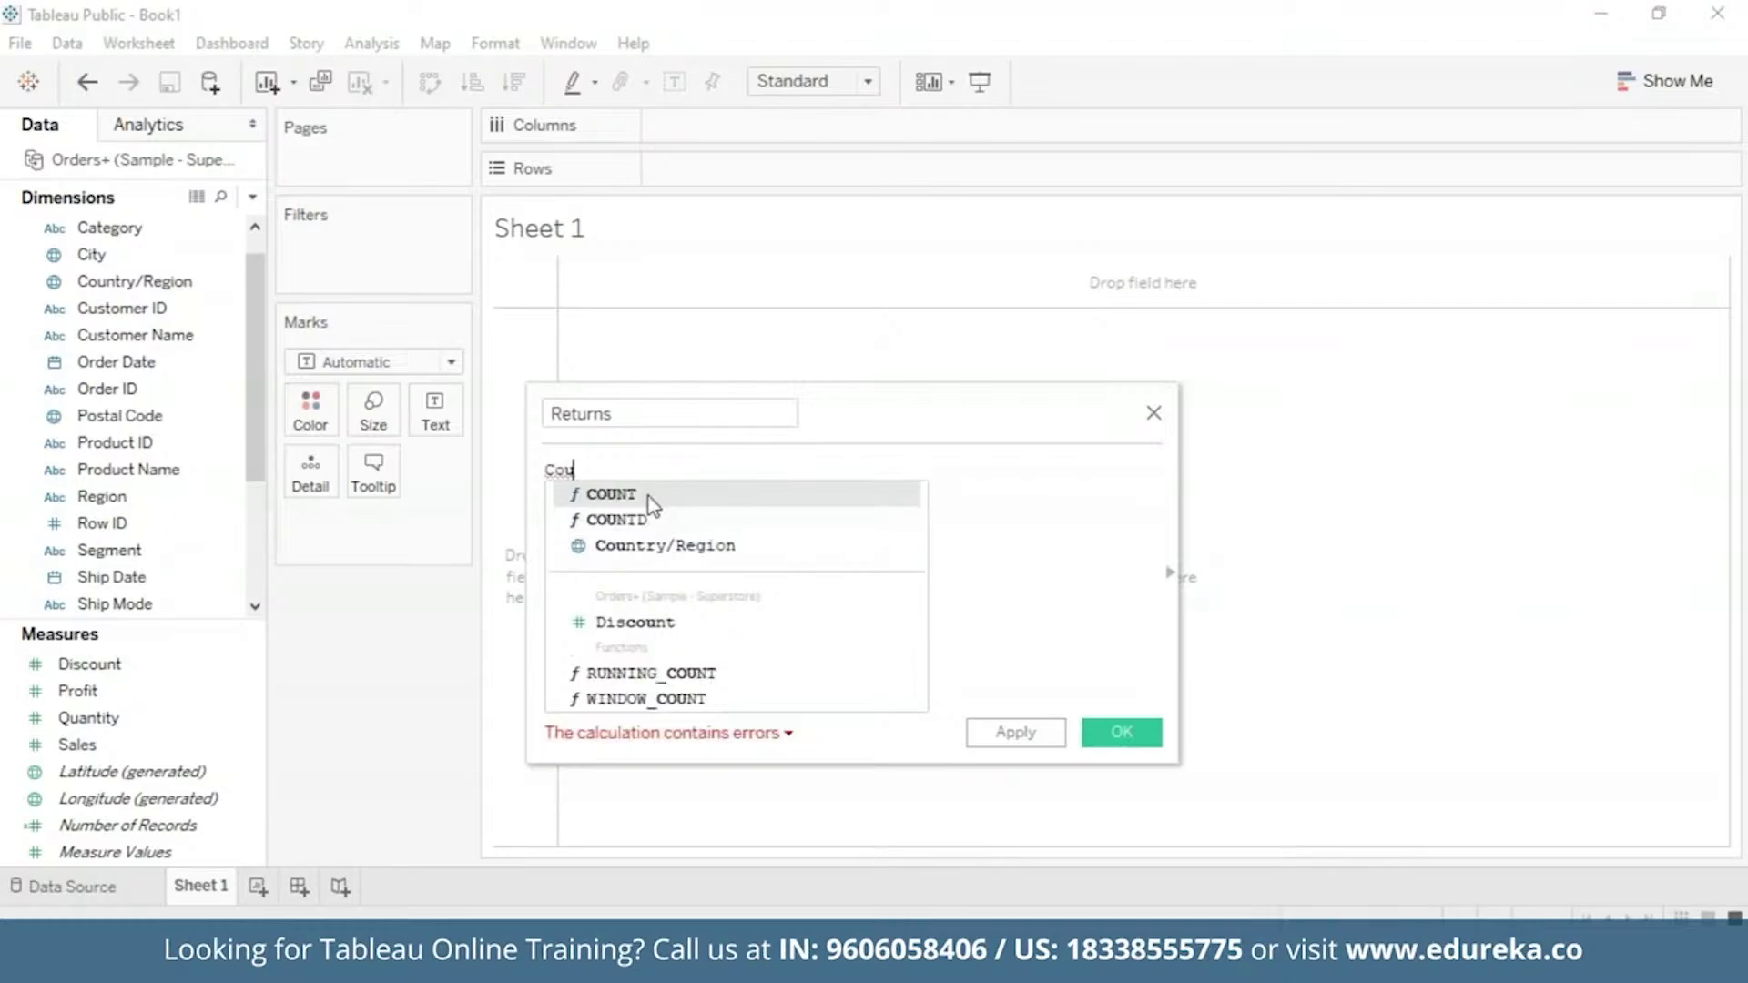
double_click(648, 497)
text(re)
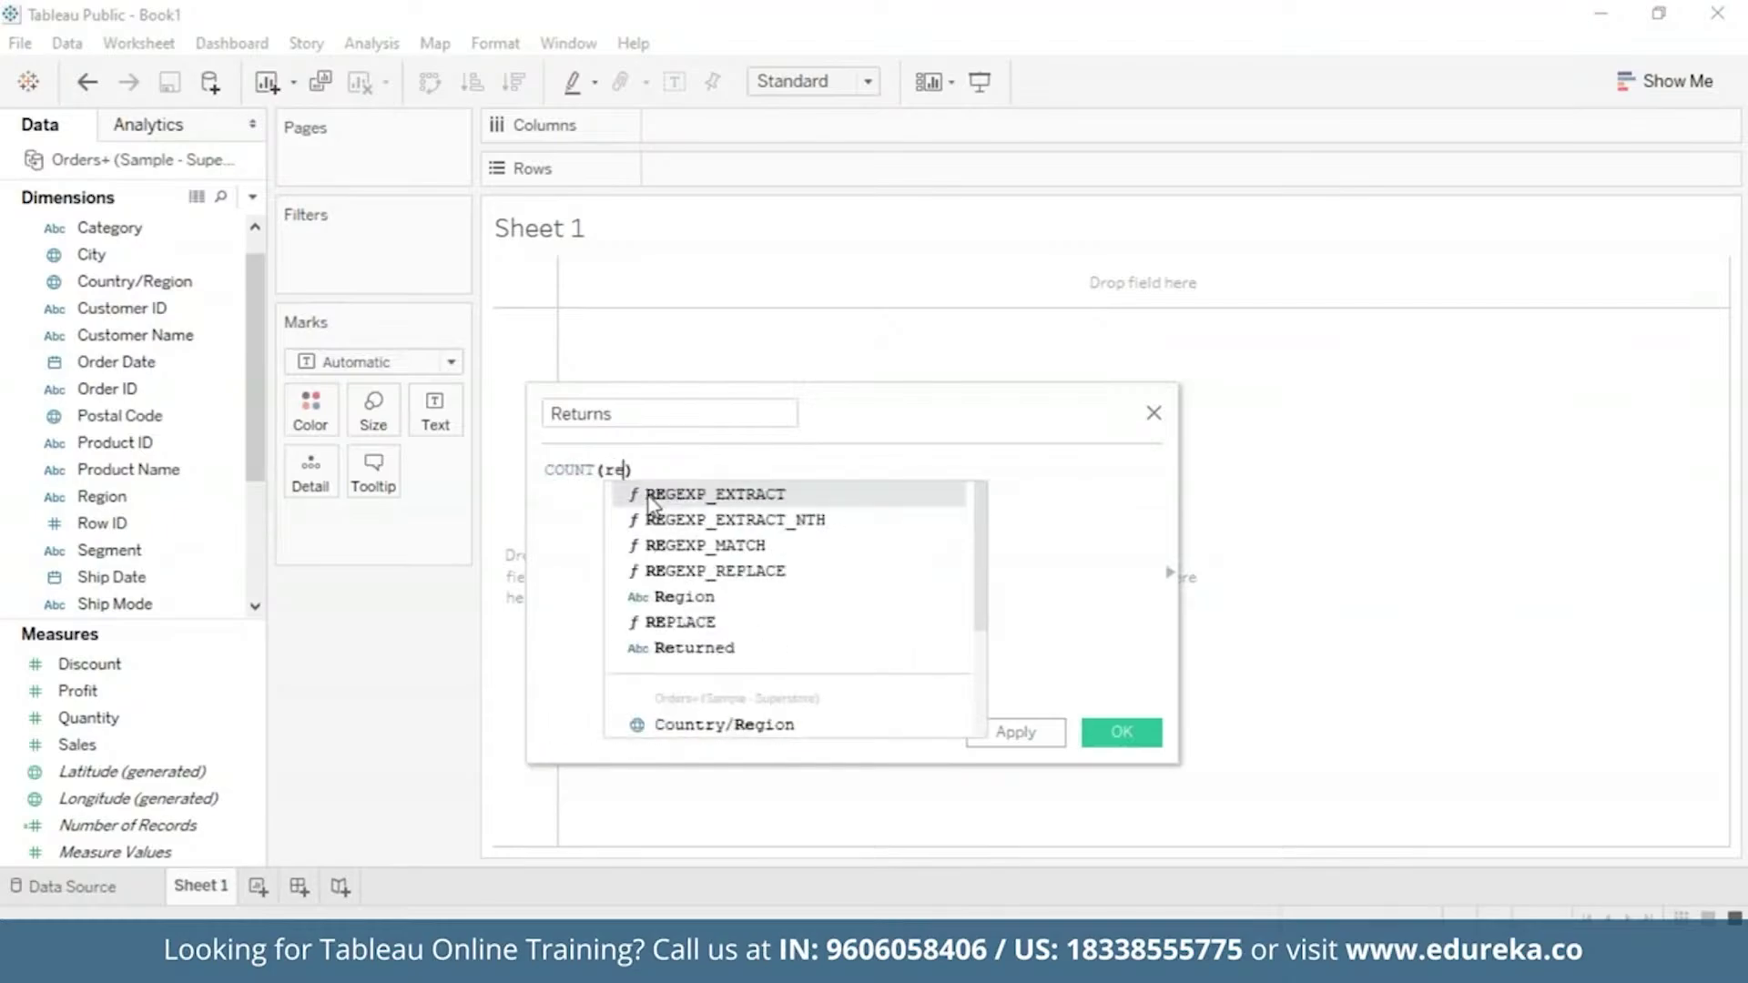
text(tu)
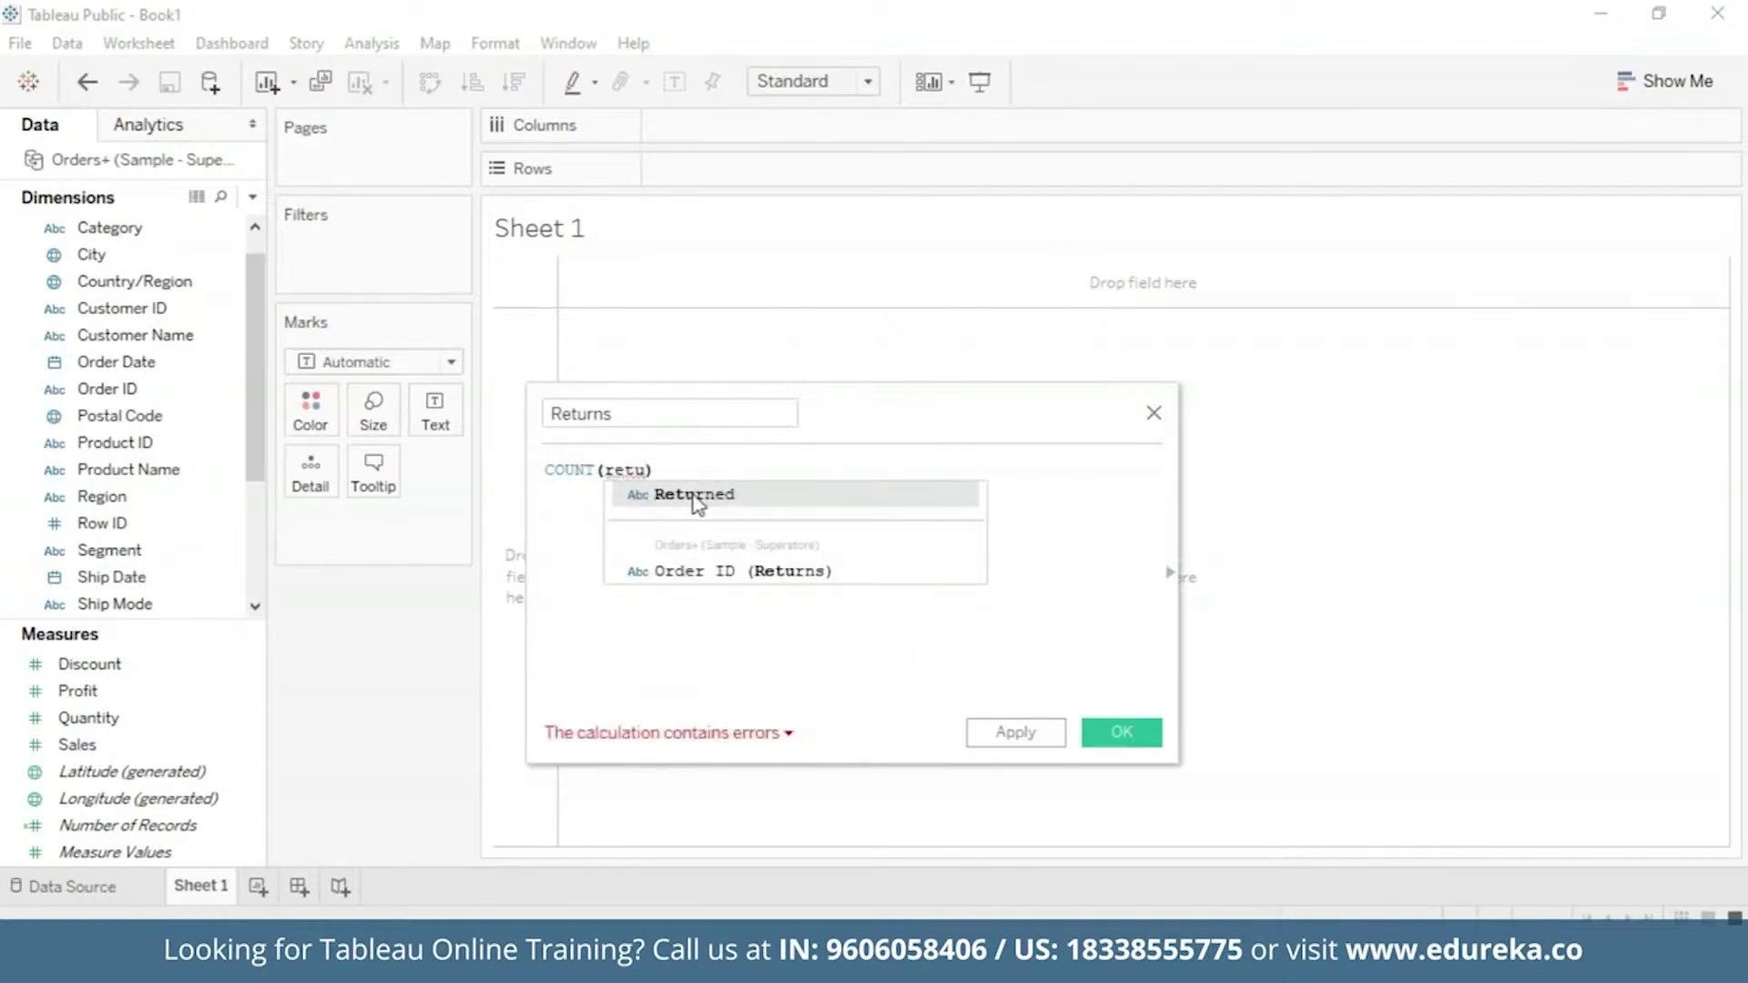
double_click(694, 496)
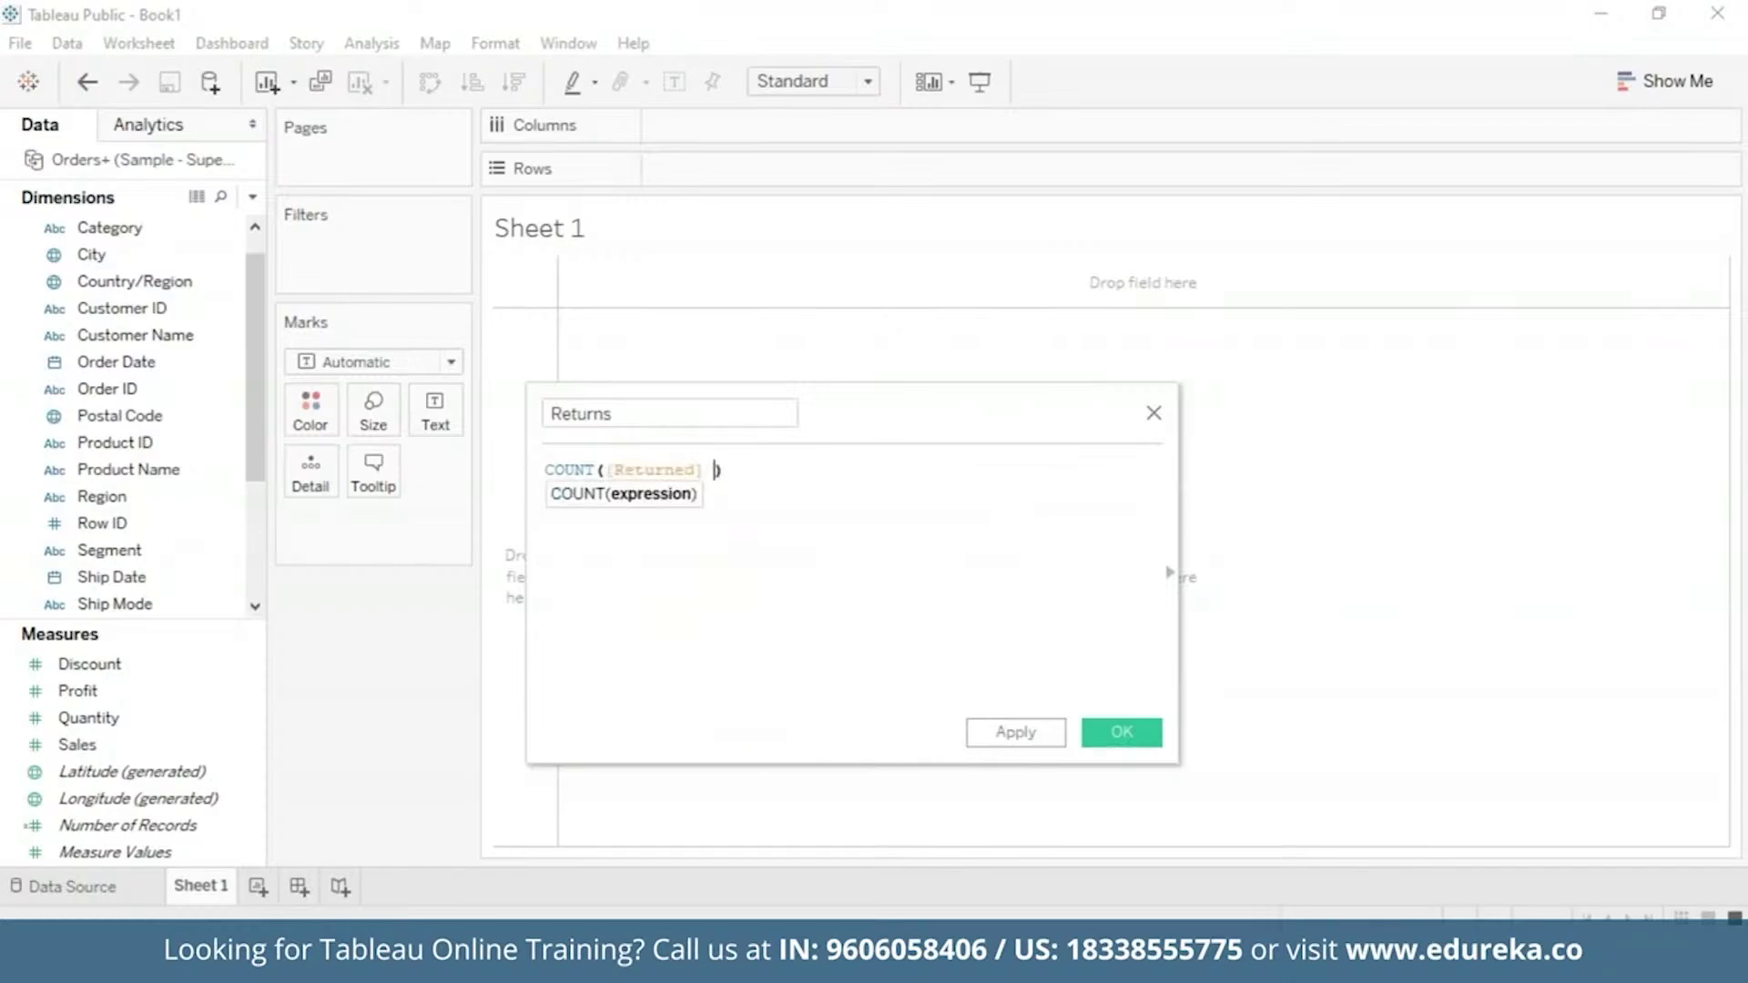
text(= "Yes)
click(823, 468)
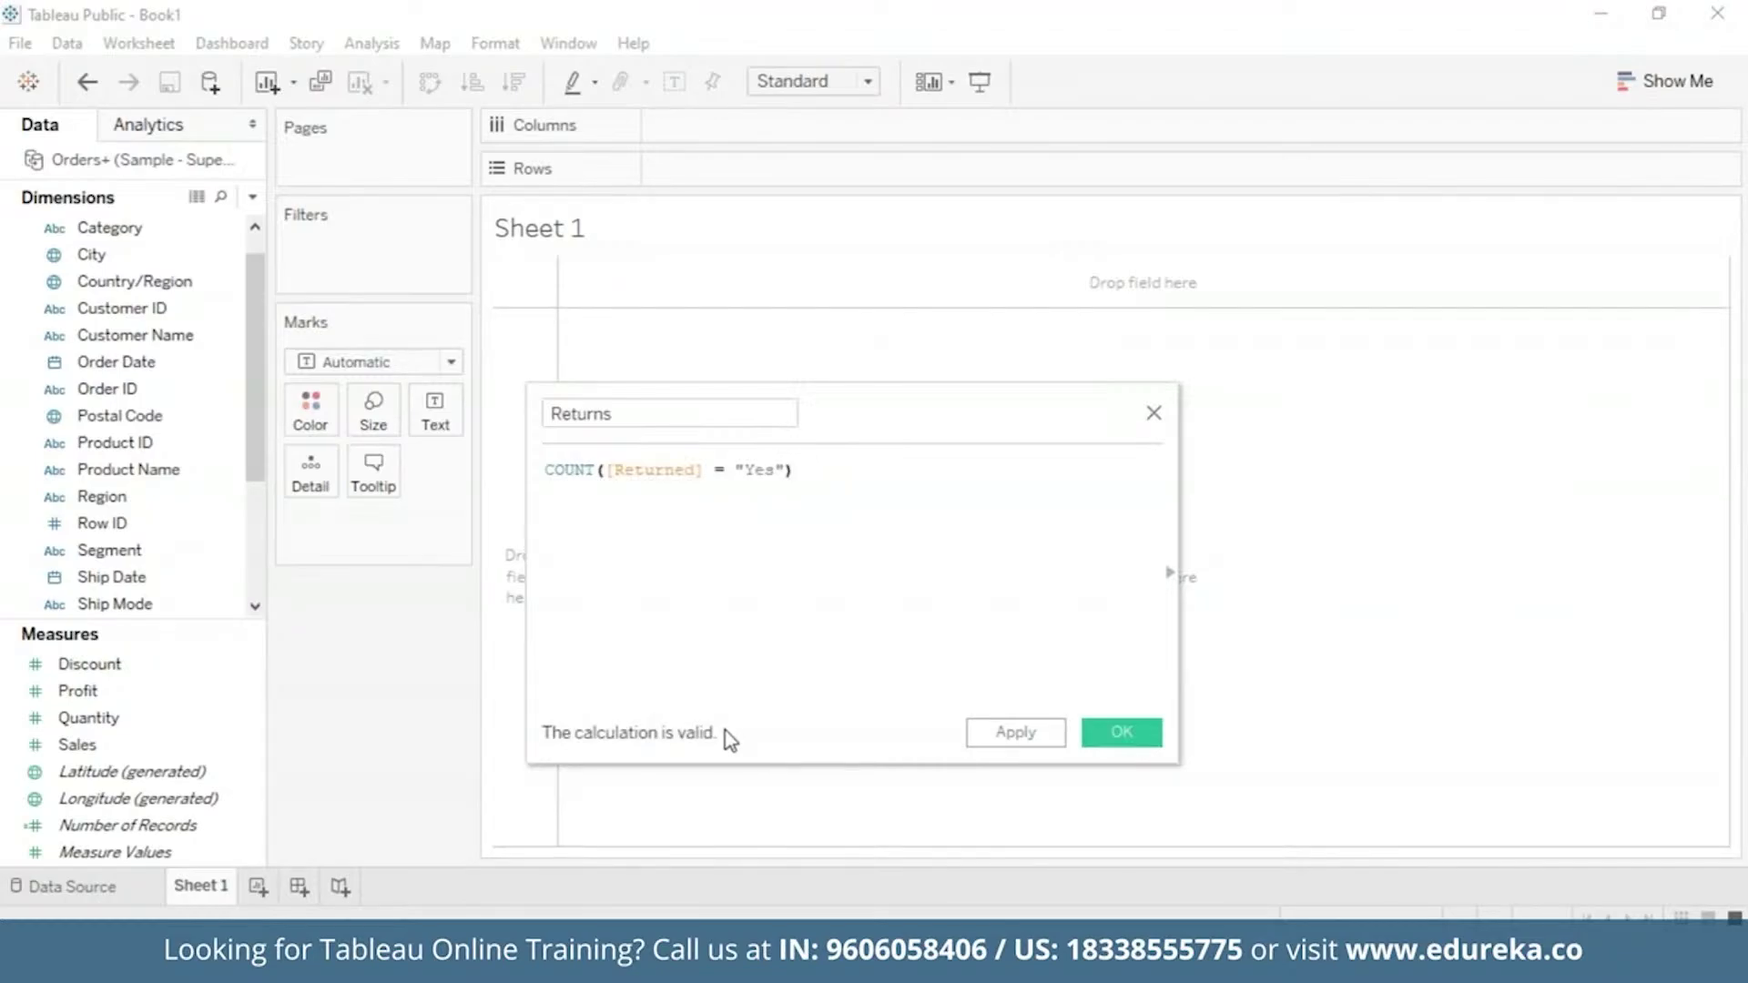
click(1041, 734)
Step: Put Sub-Category on Columns and the Returns measure on Rows to build the bar chart
click(1138, 742)
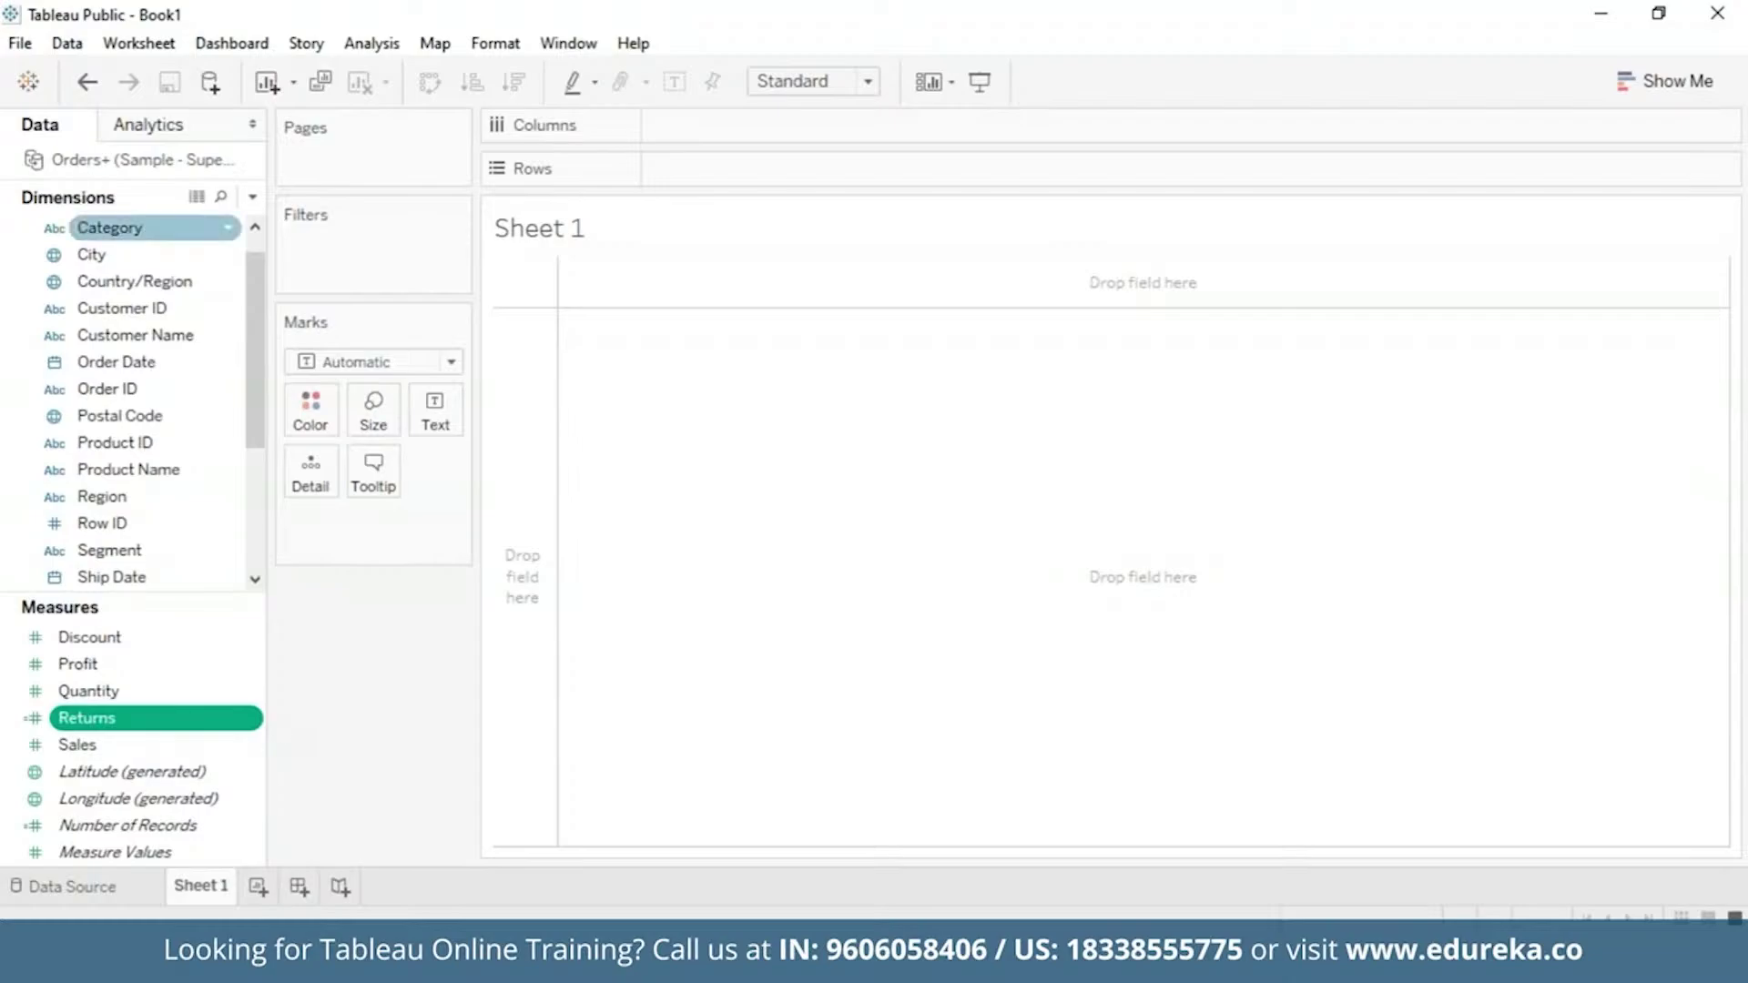
drag(259, 314, 265, 378)
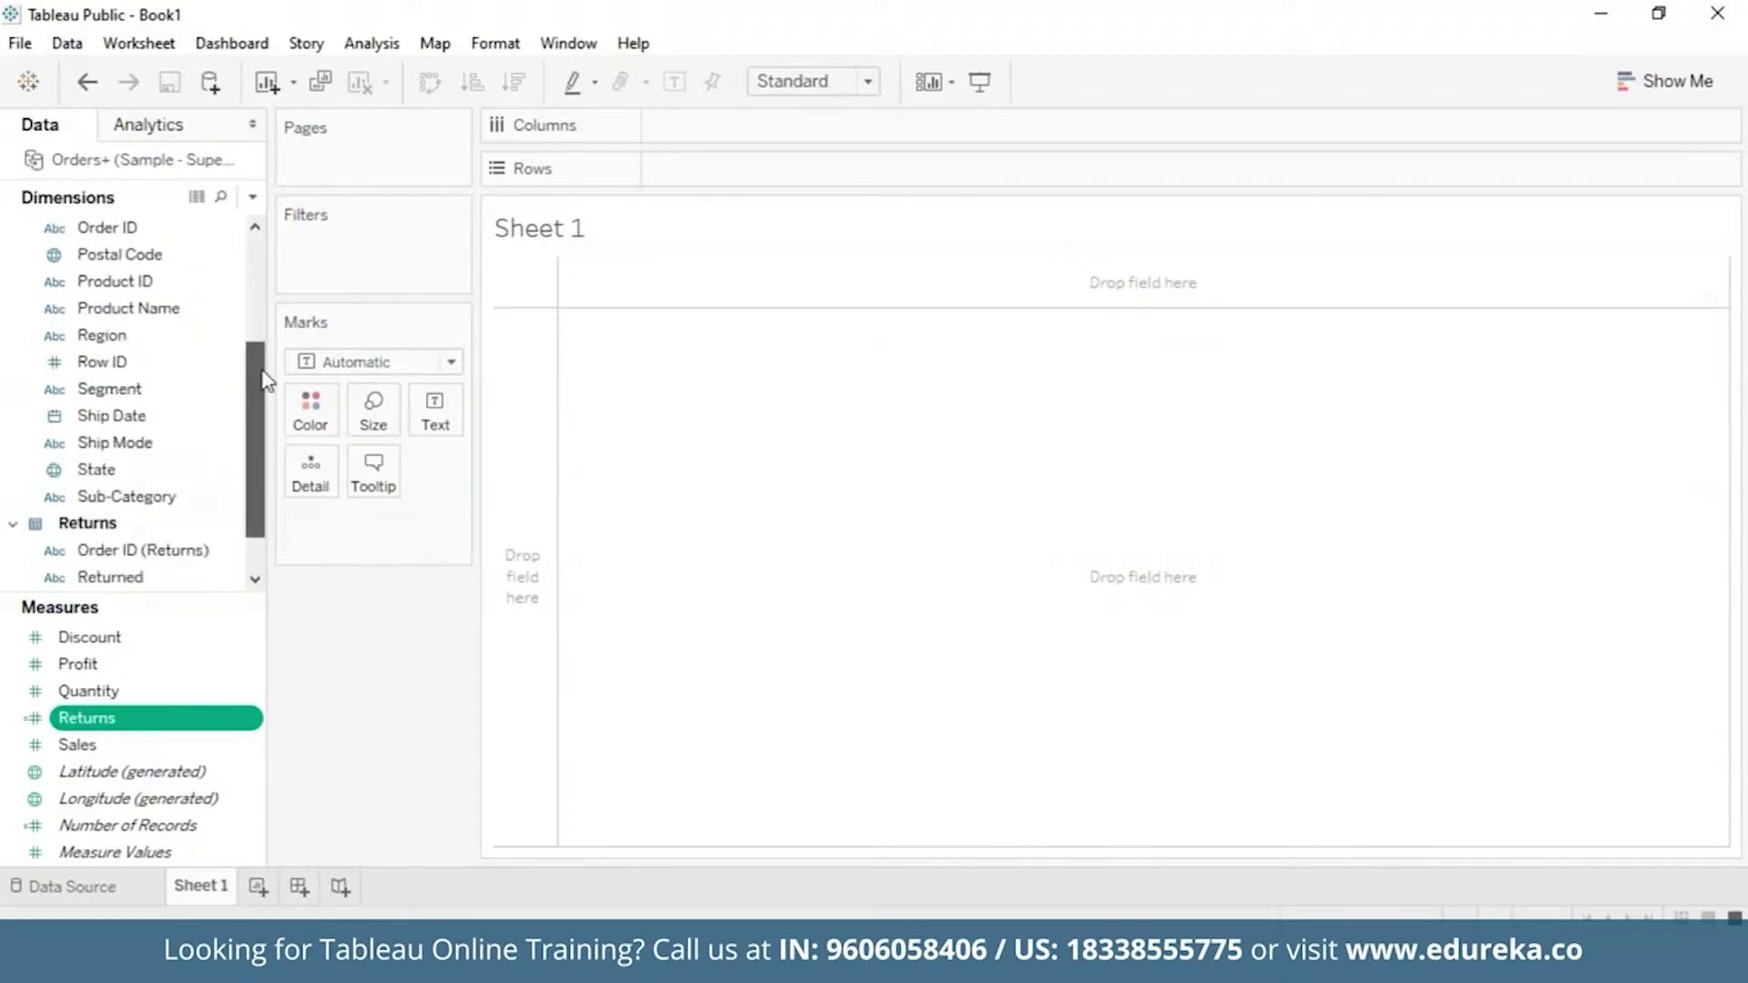
drag(145, 497, 767, 128)
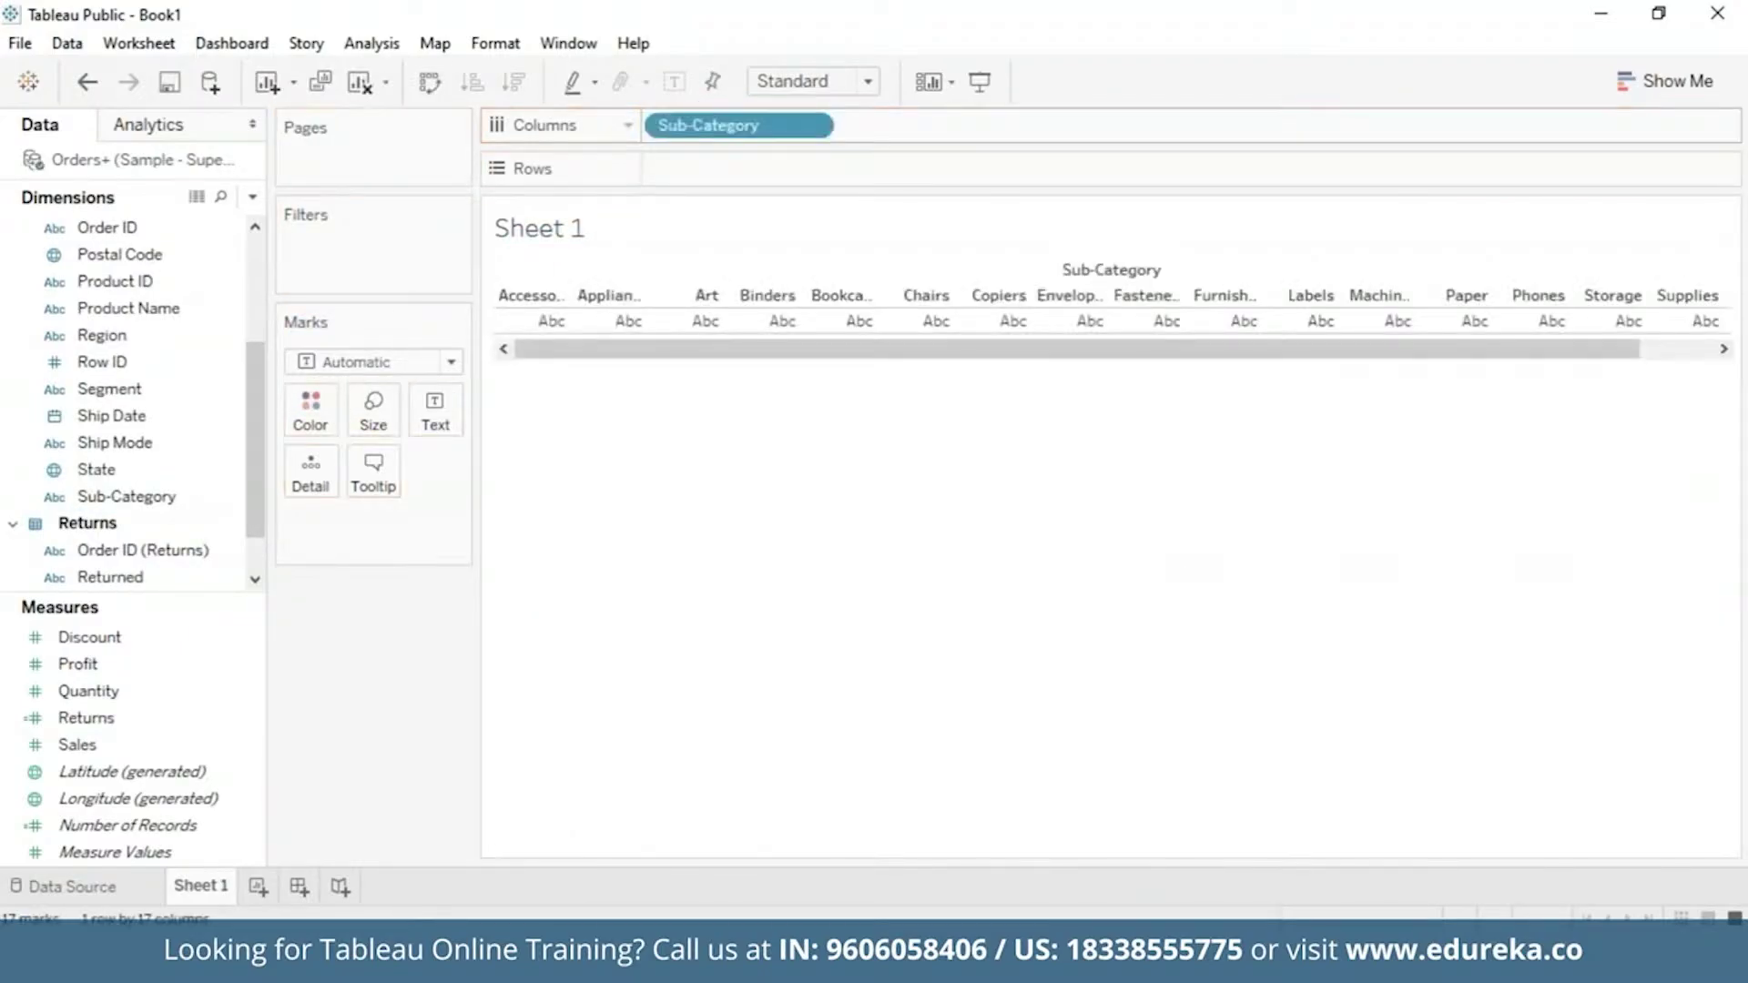
drag(145, 719, 754, 164)
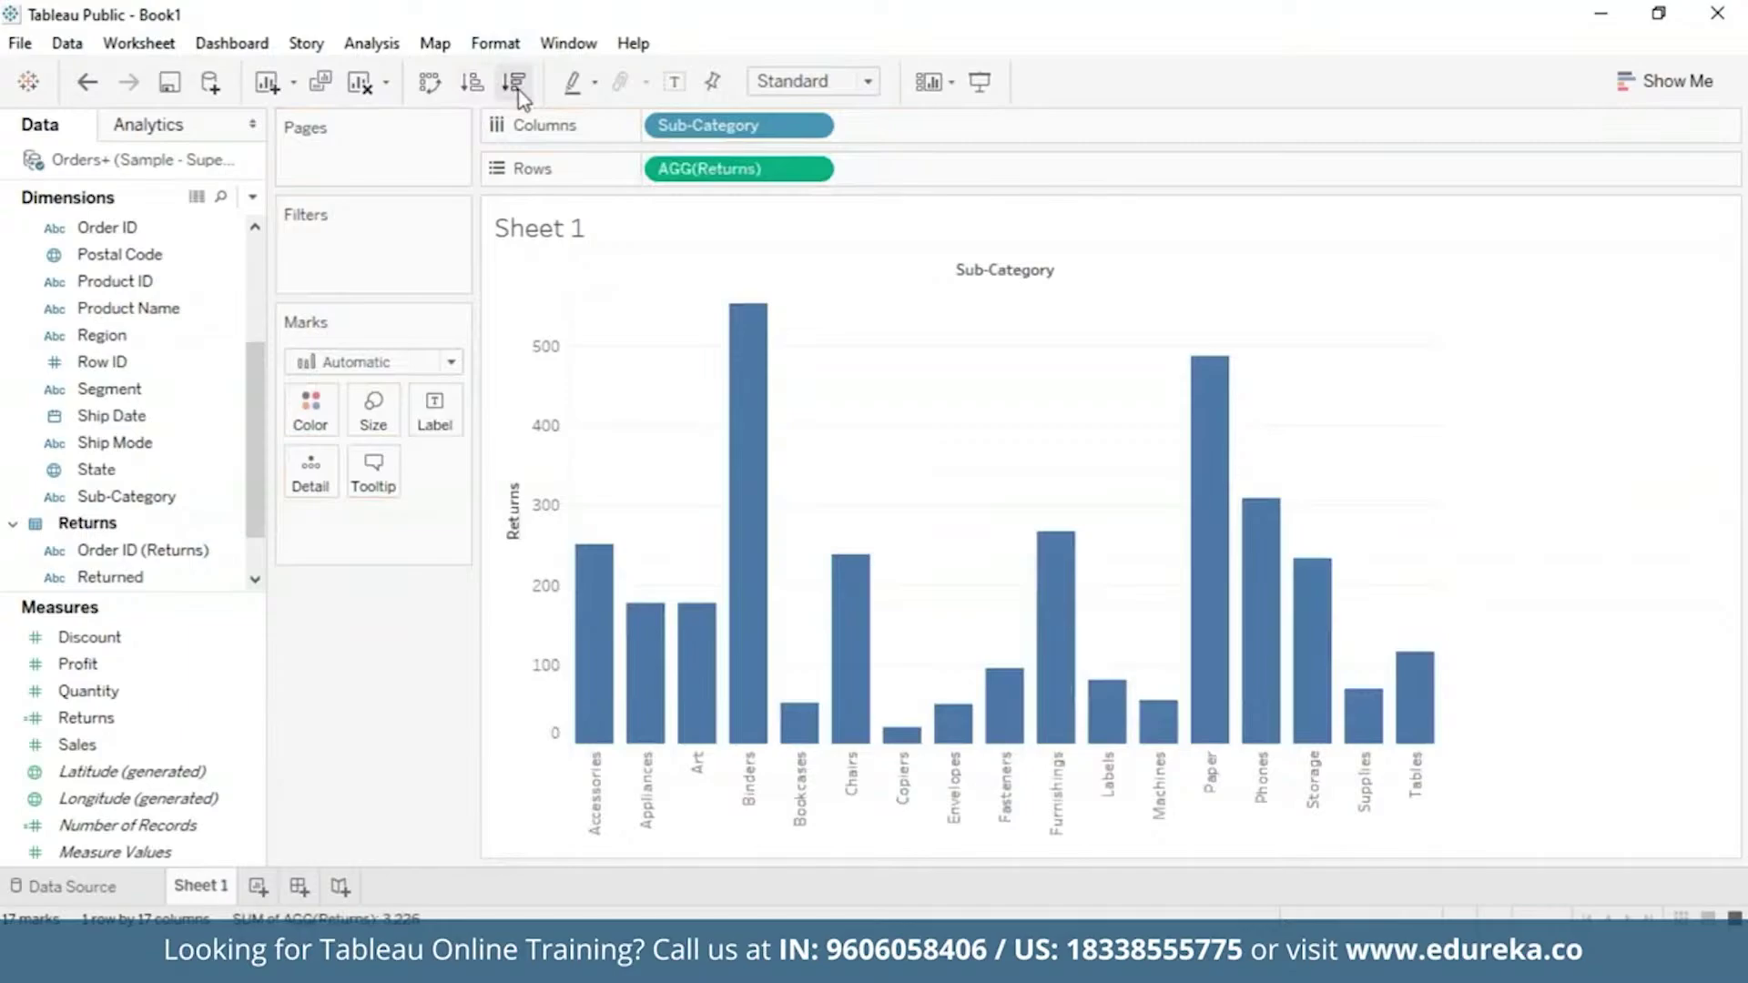
Step: Sort bars by Returns descending and add a second Returns measure on a dual axis
click(515, 84)
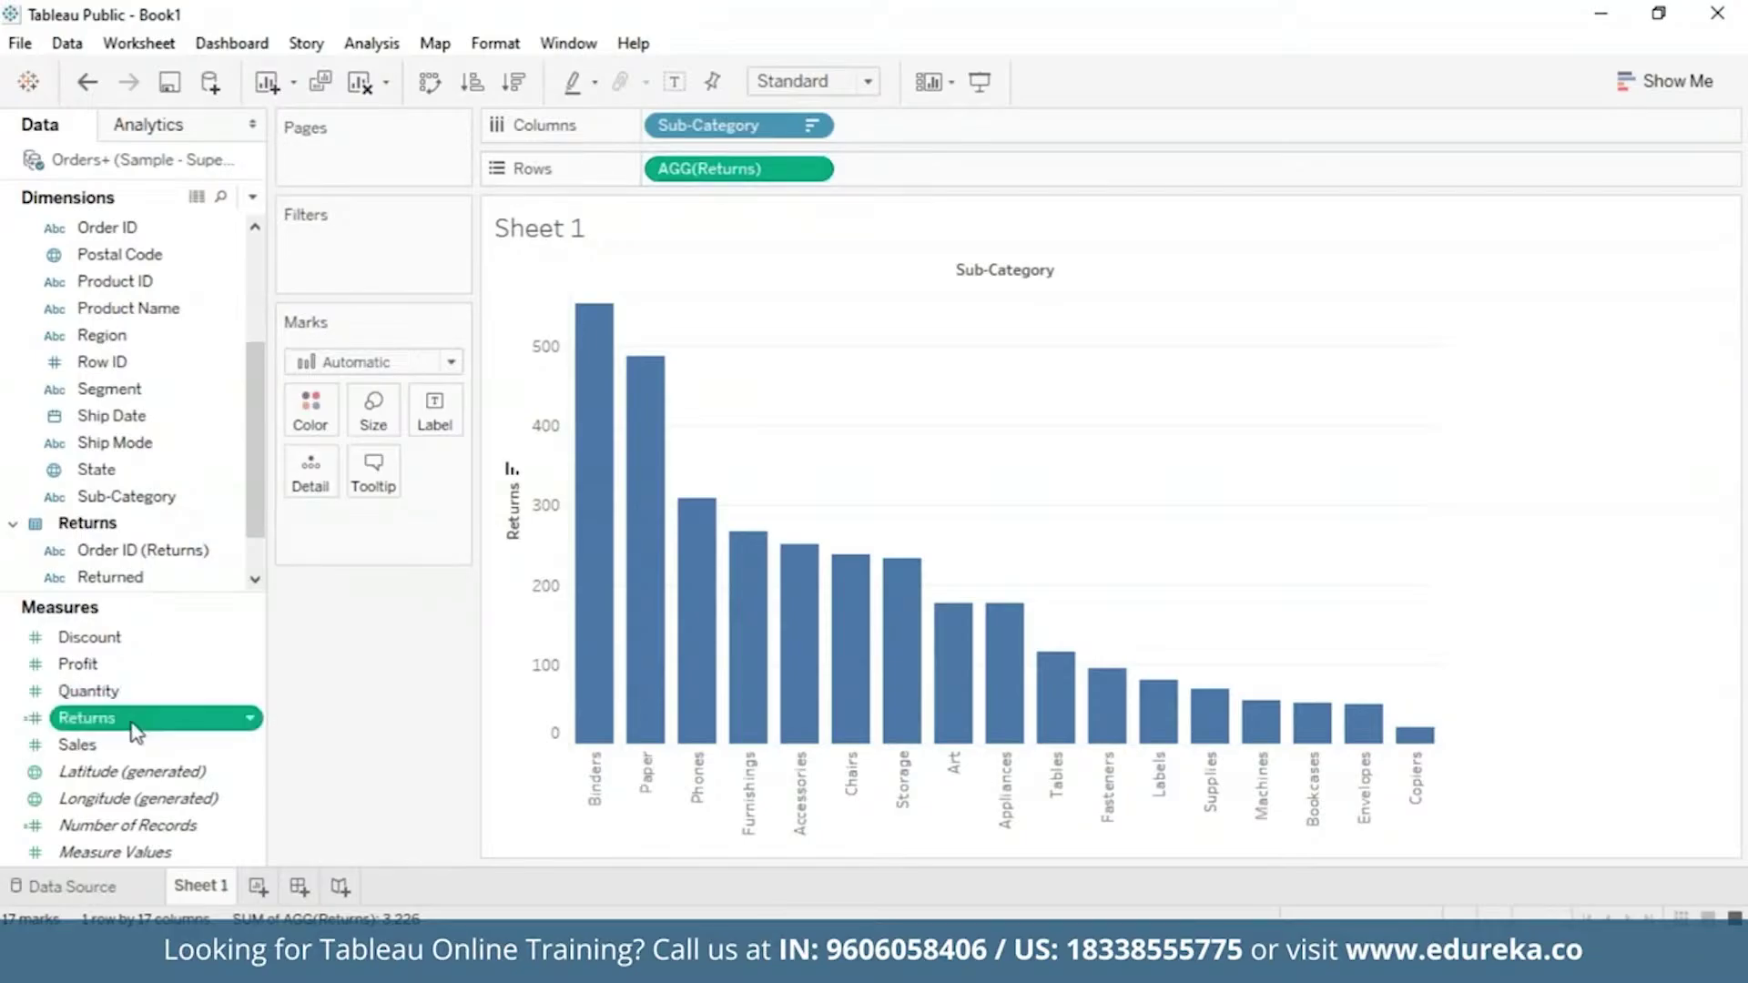
drag(136, 719, 910, 171)
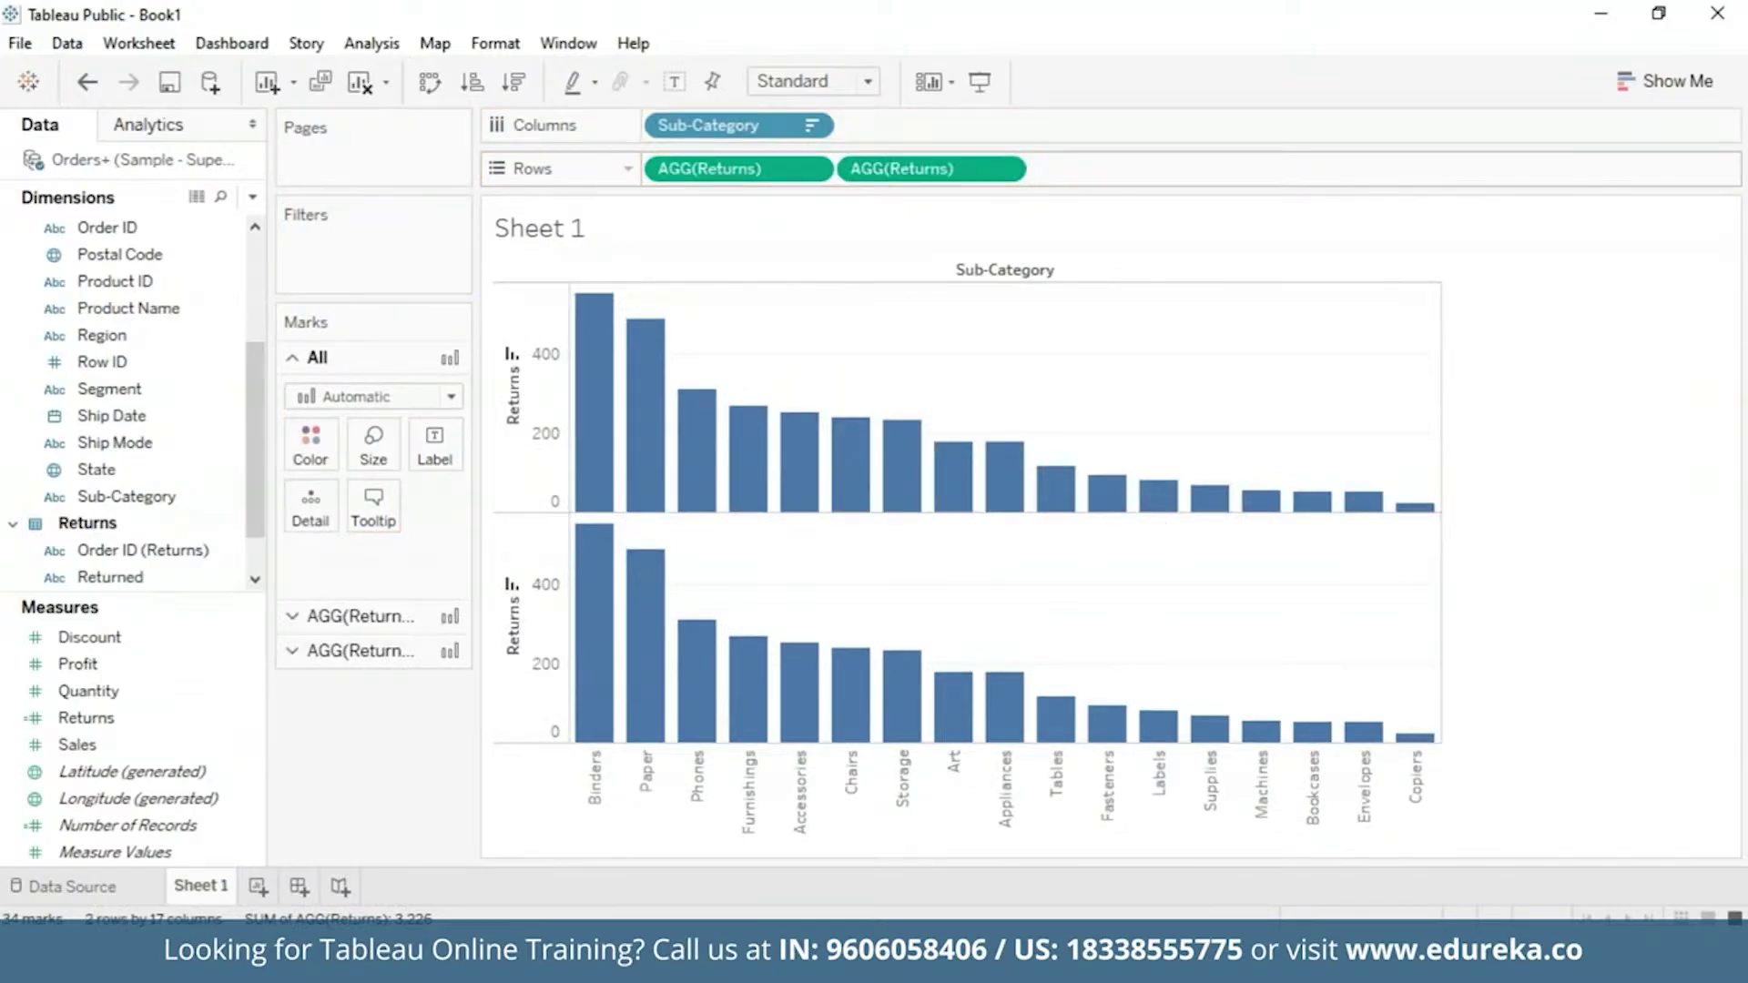
click(1005, 171)
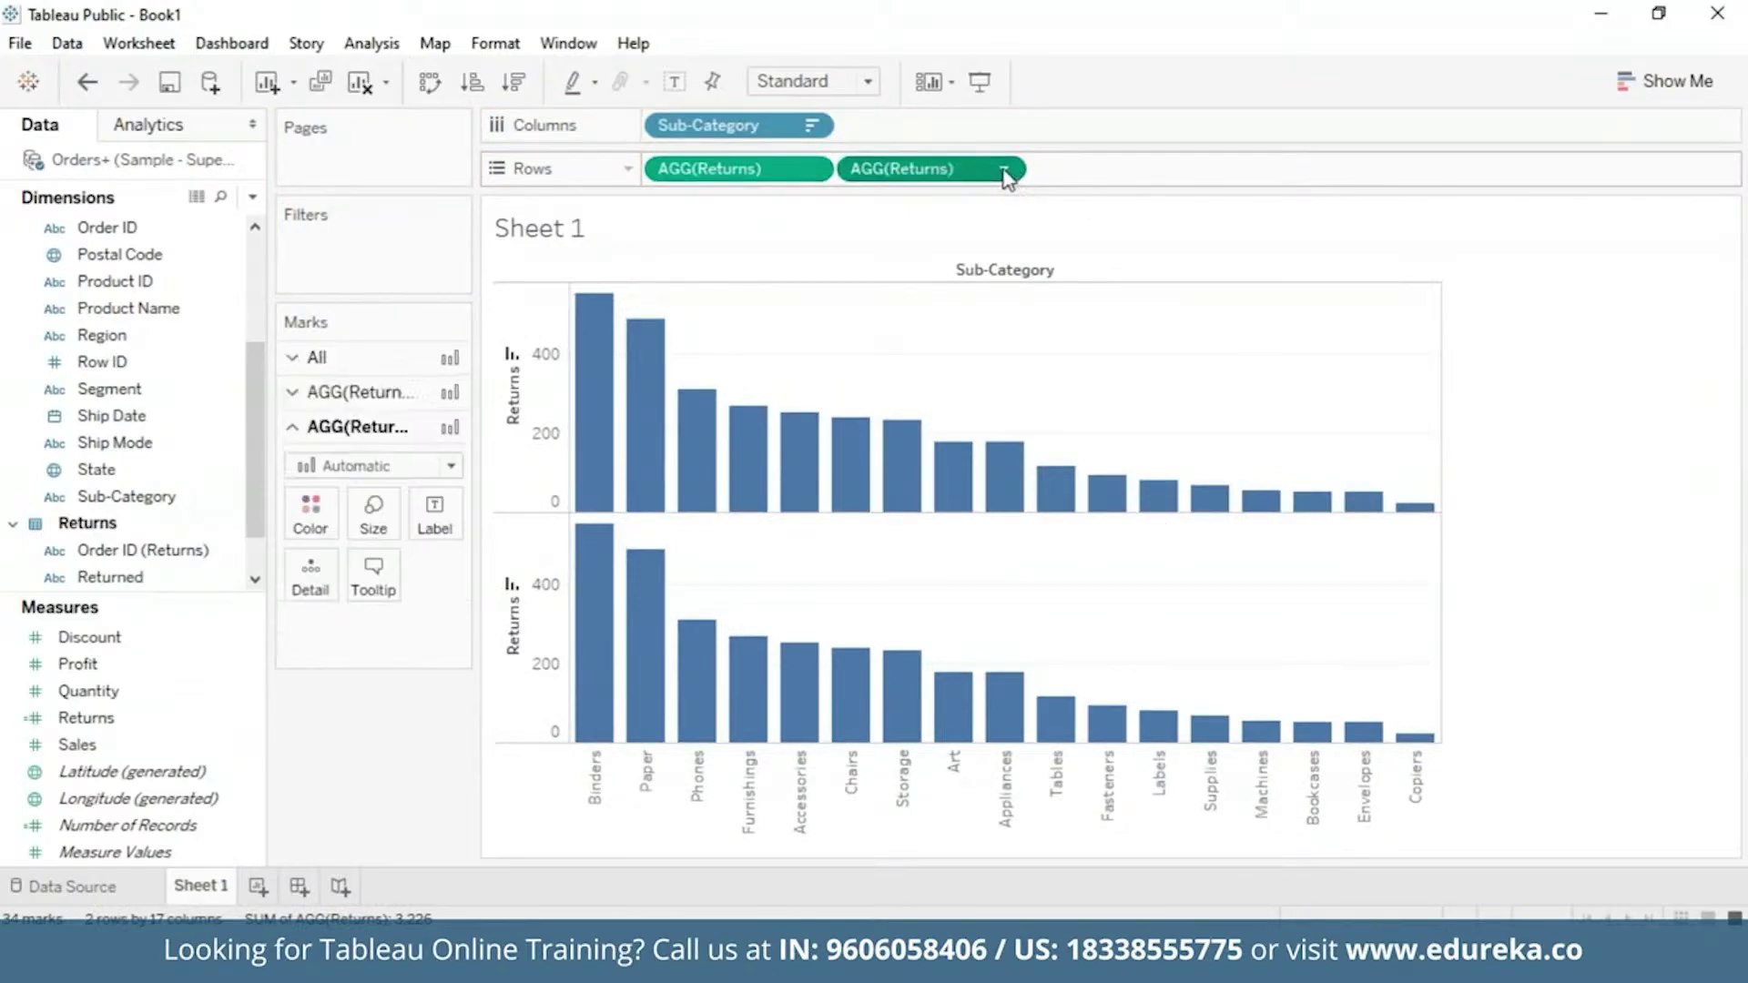
click(1003, 170)
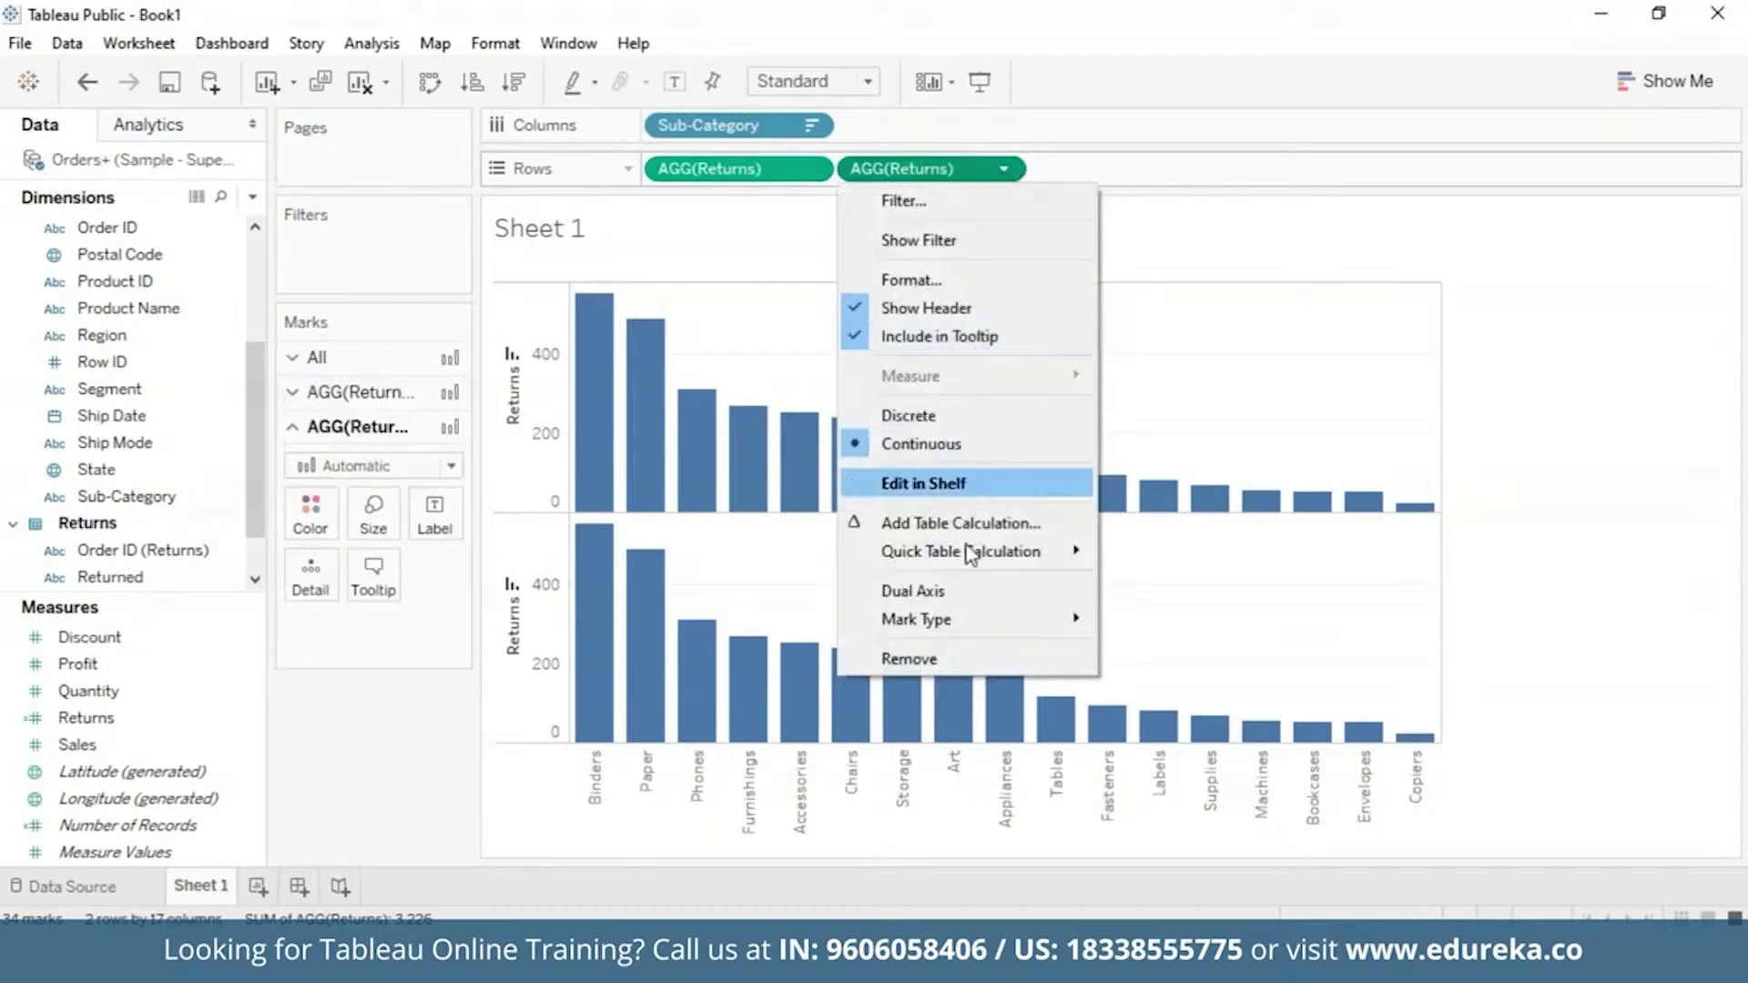
click(967, 593)
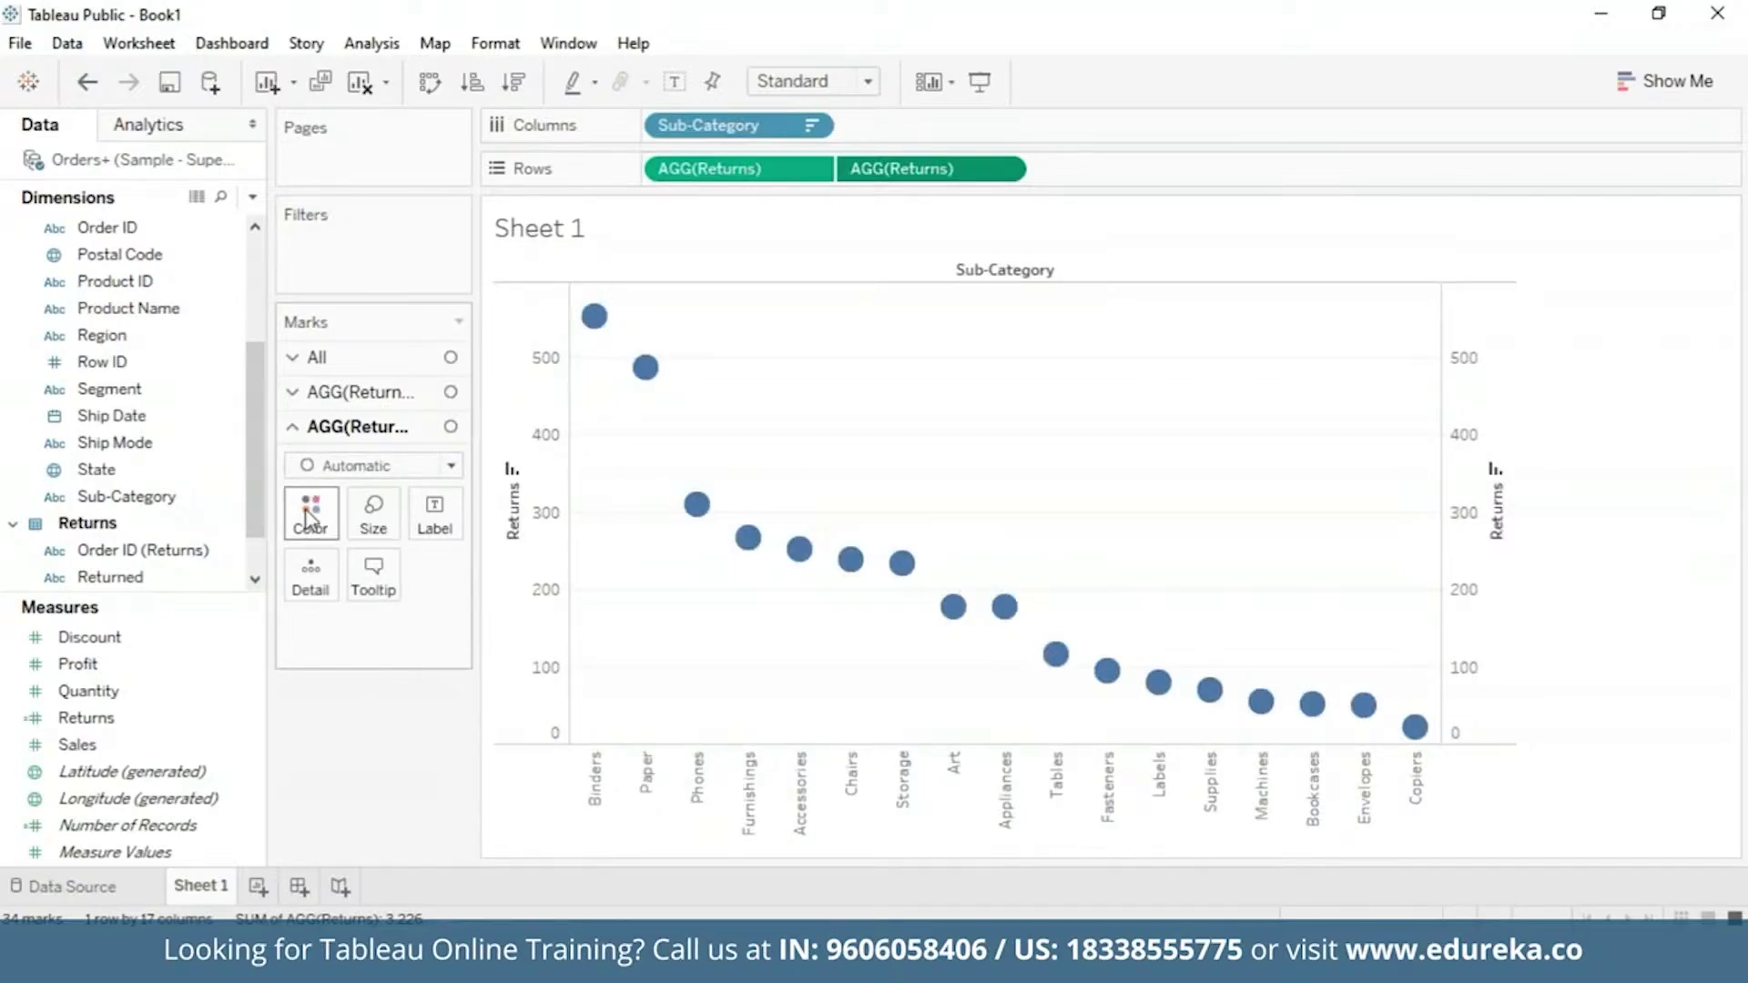
click(300, 397)
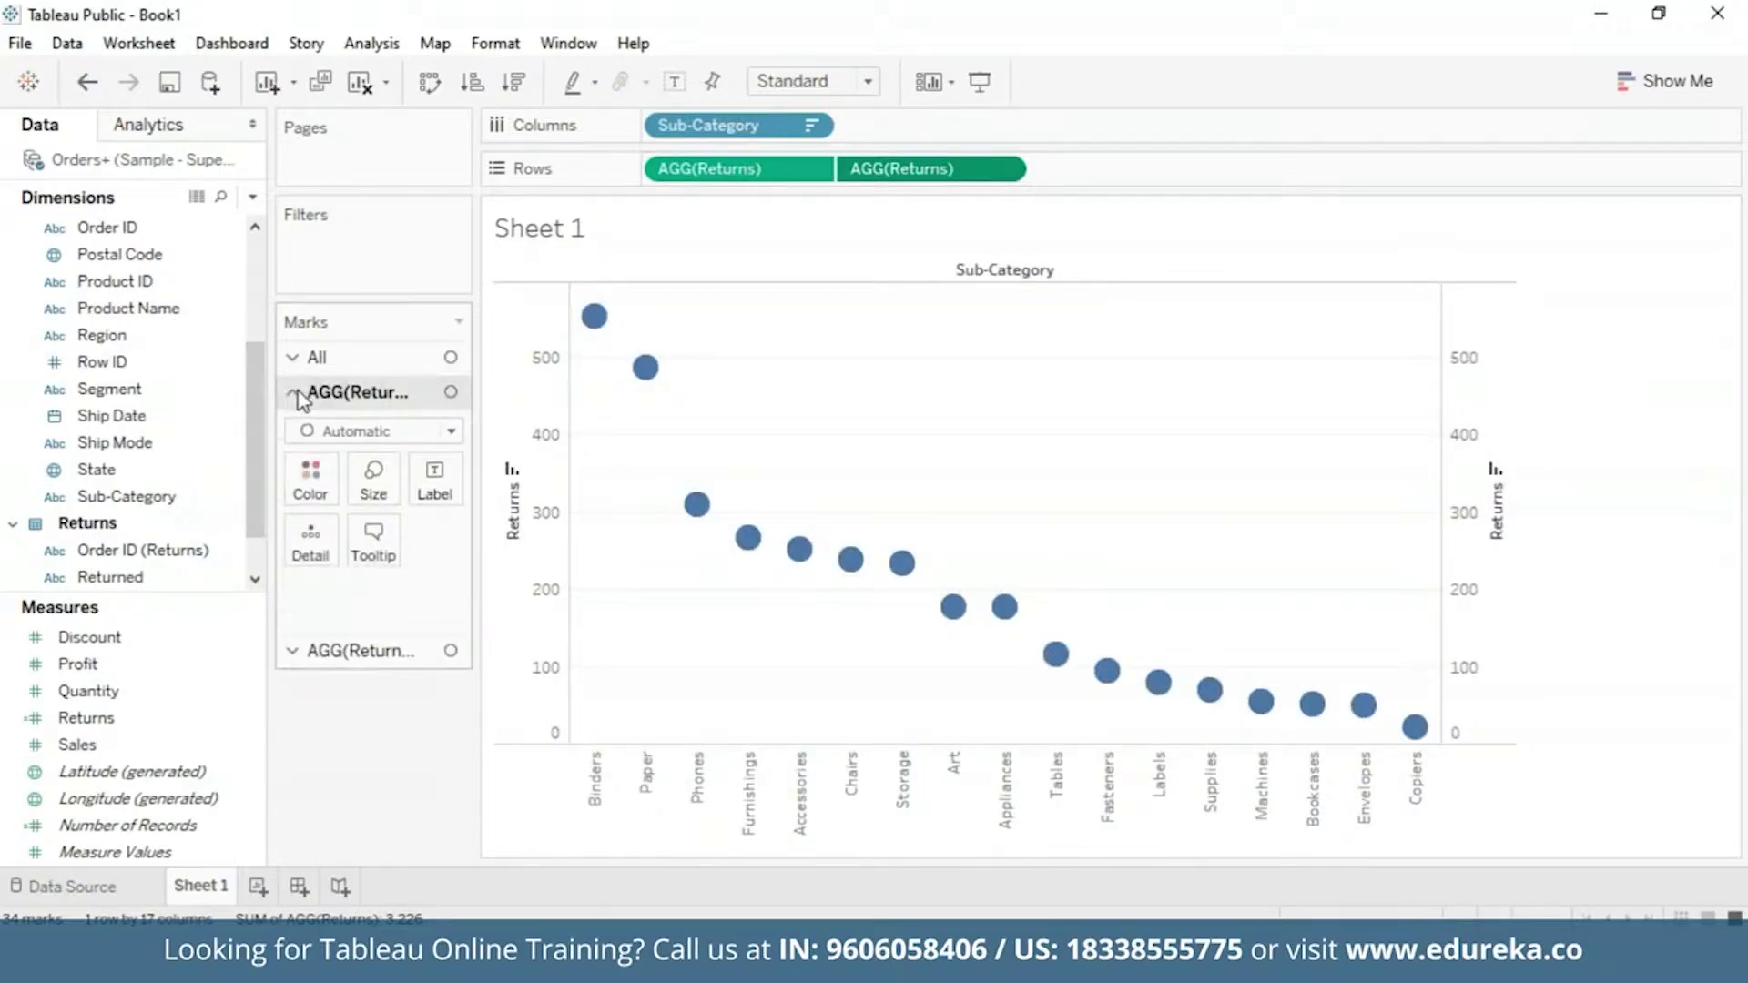
click(446, 431)
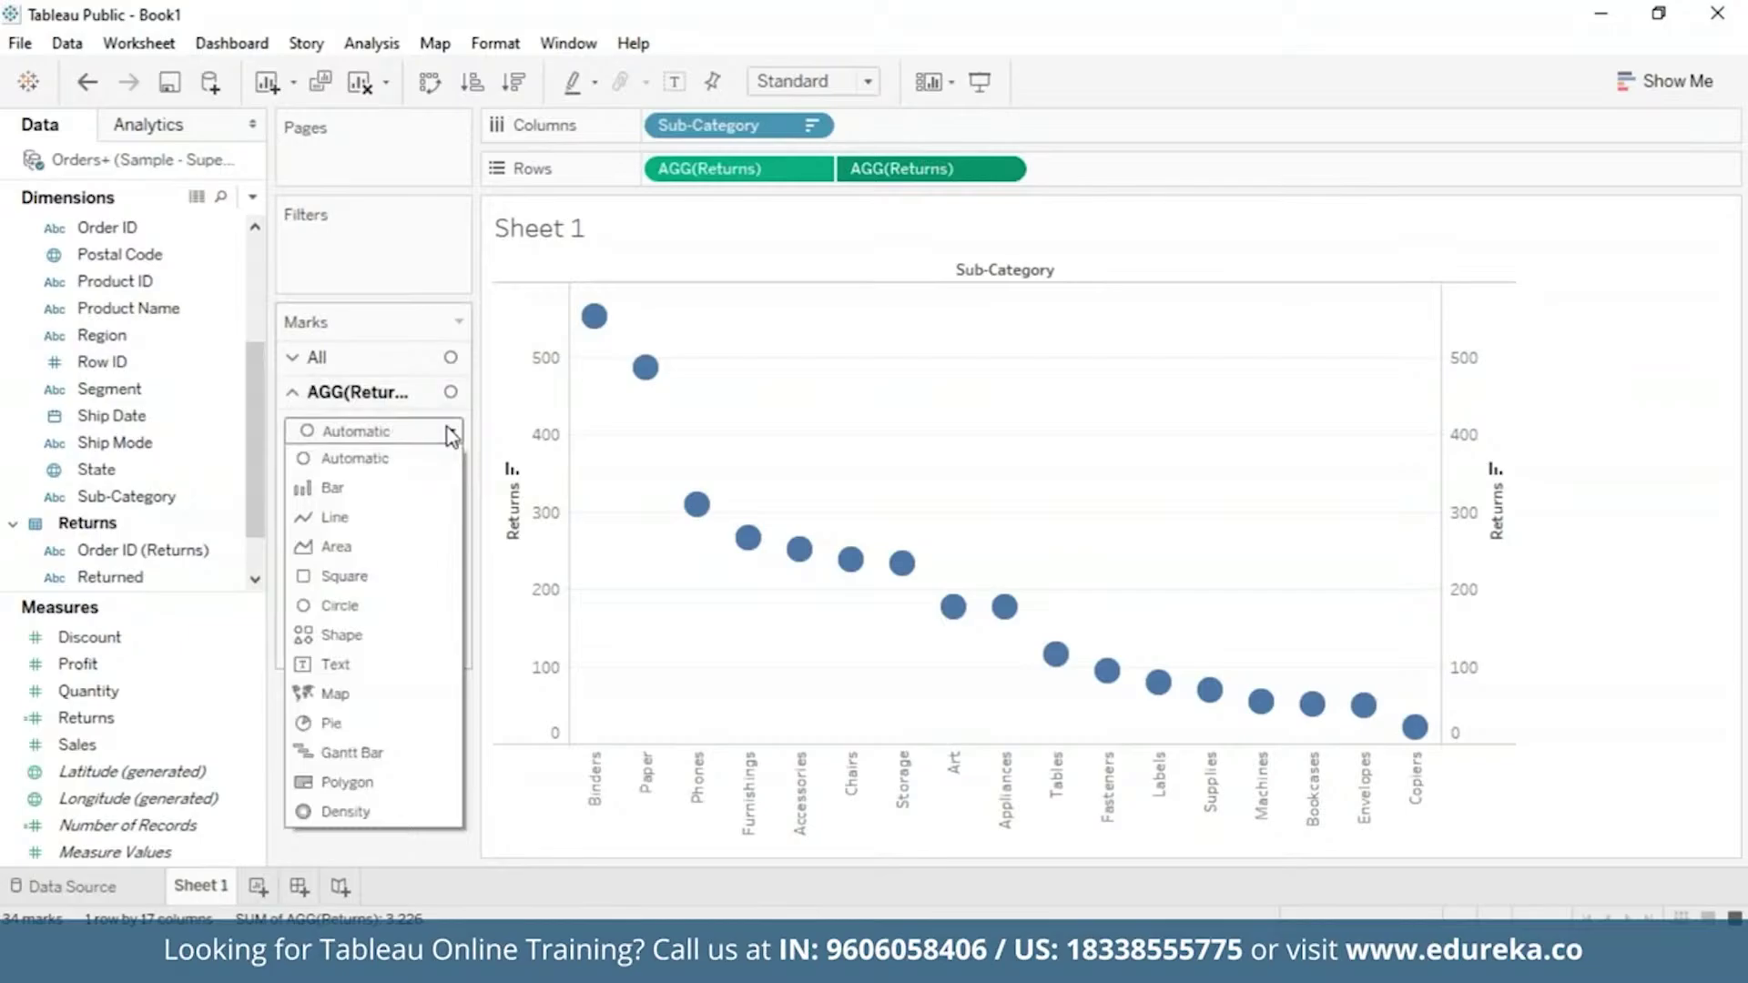
Step: Draw the first Returns as bars and the second Returns as an orange line
click(390, 490)
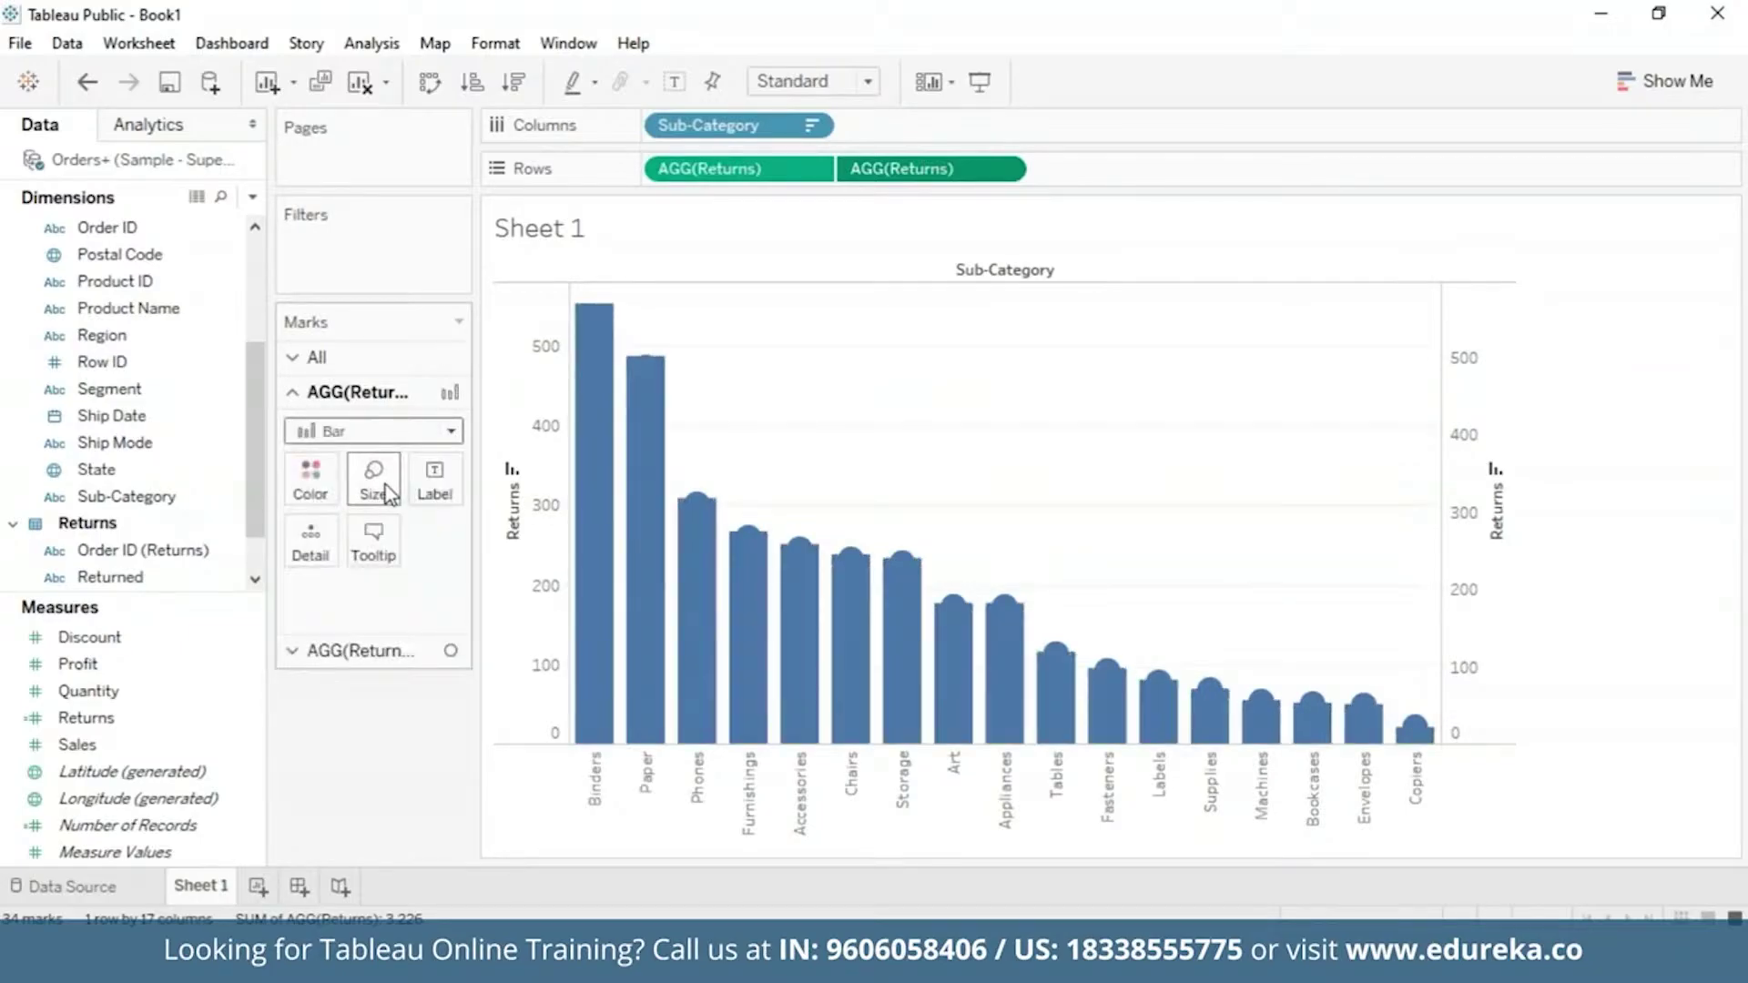
click(419, 652)
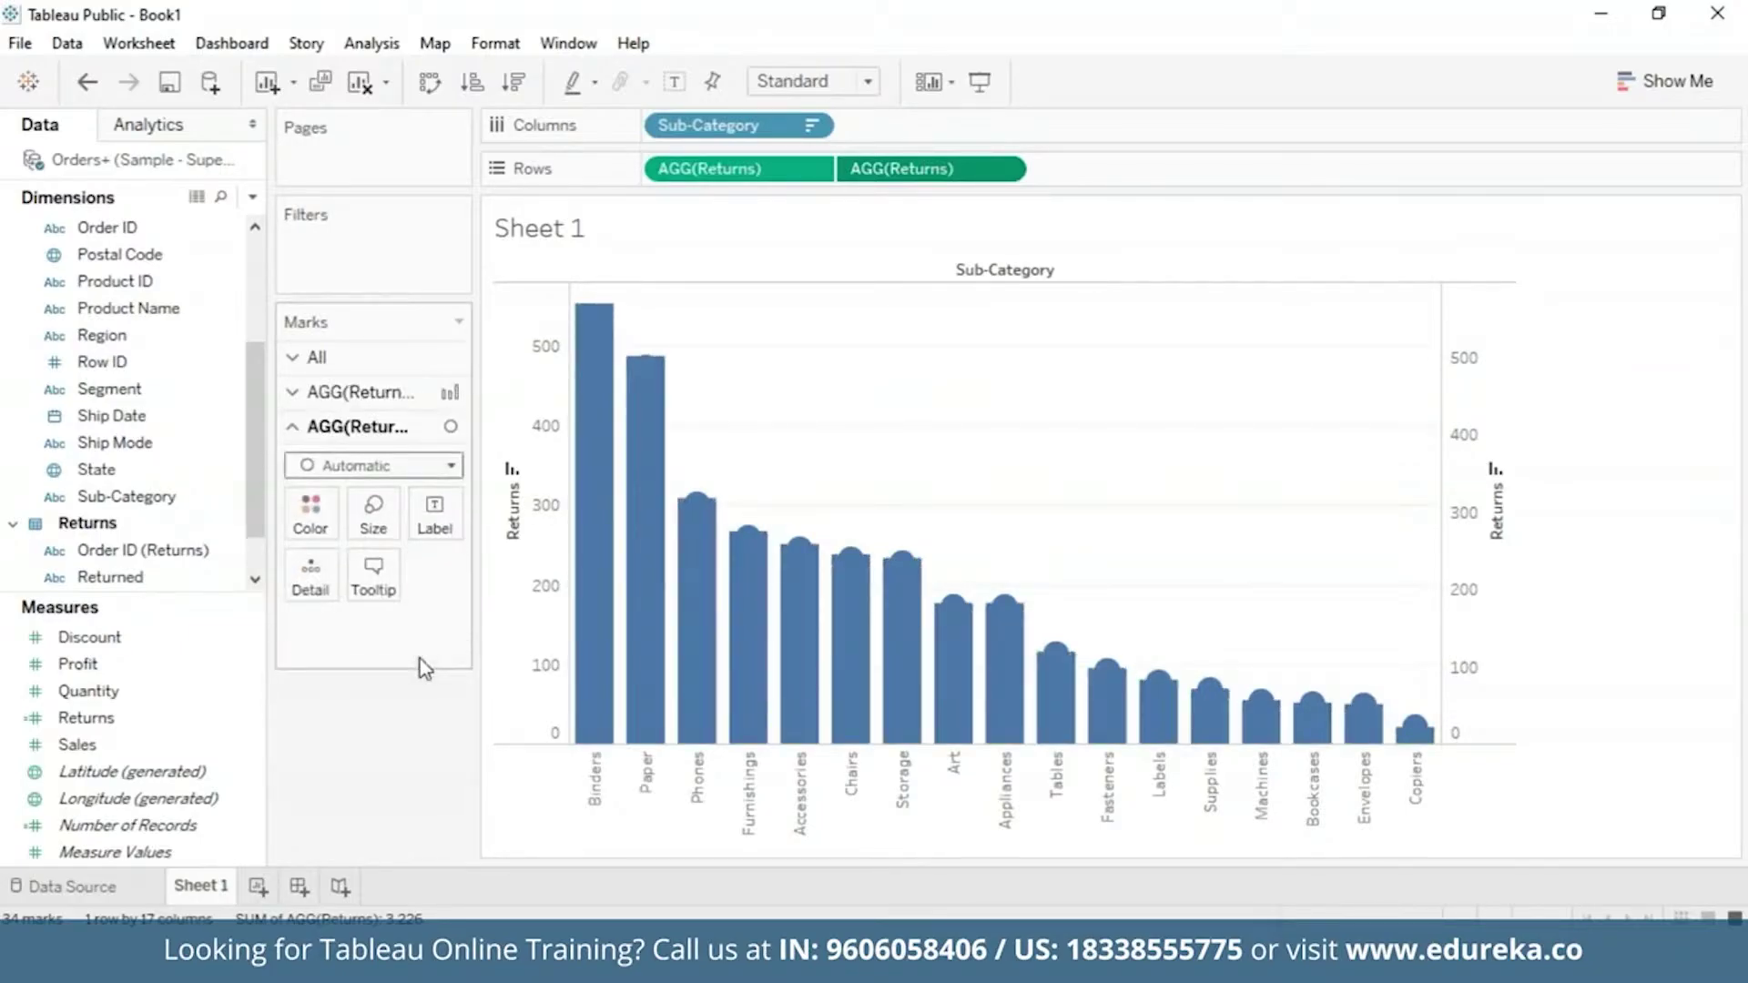
click(452, 466)
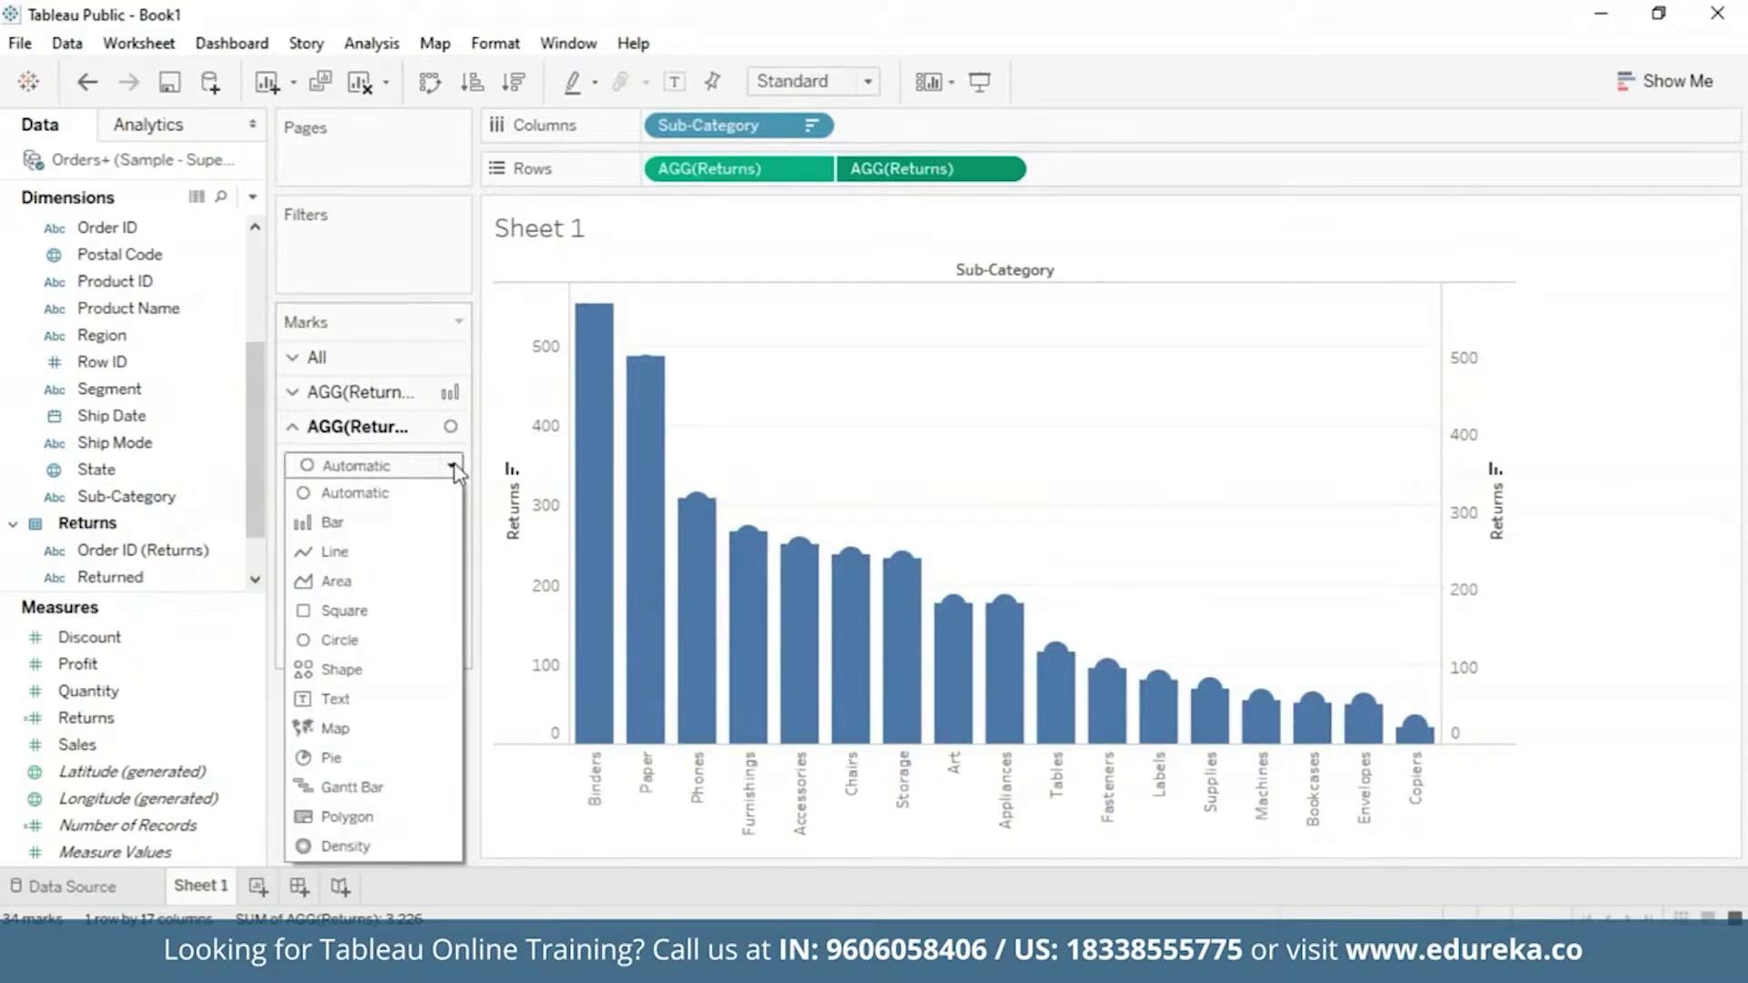
click(369, 558)
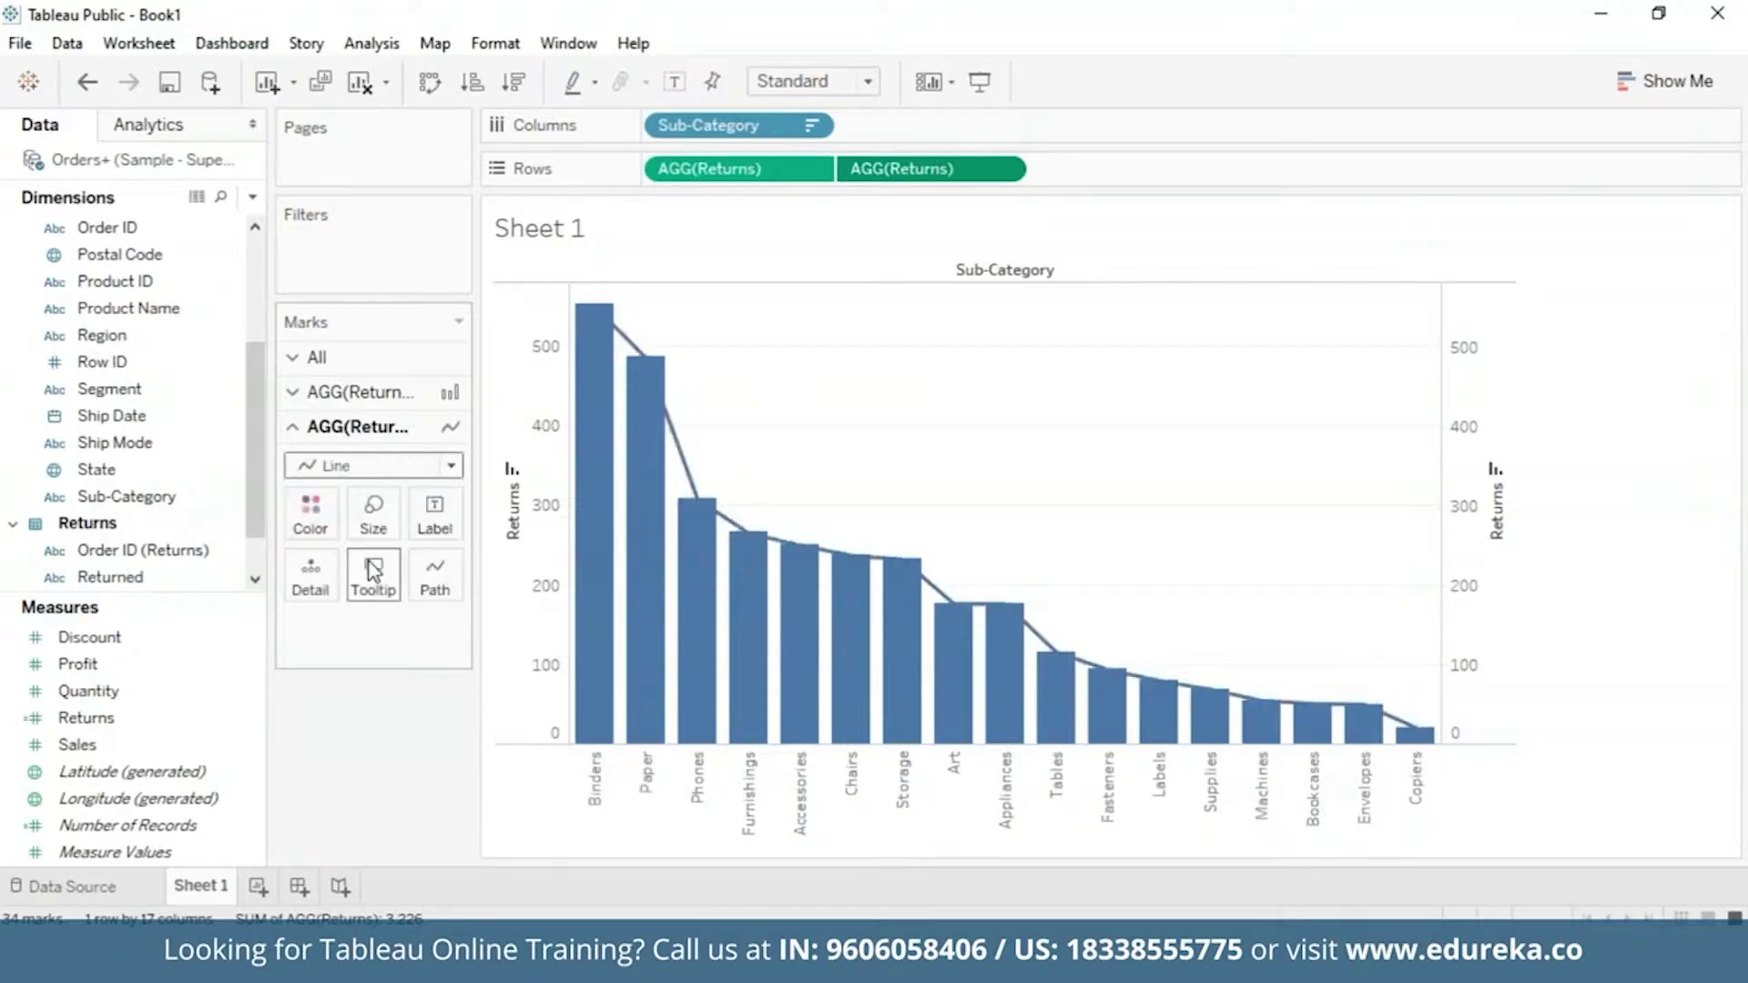
click(323, 506)
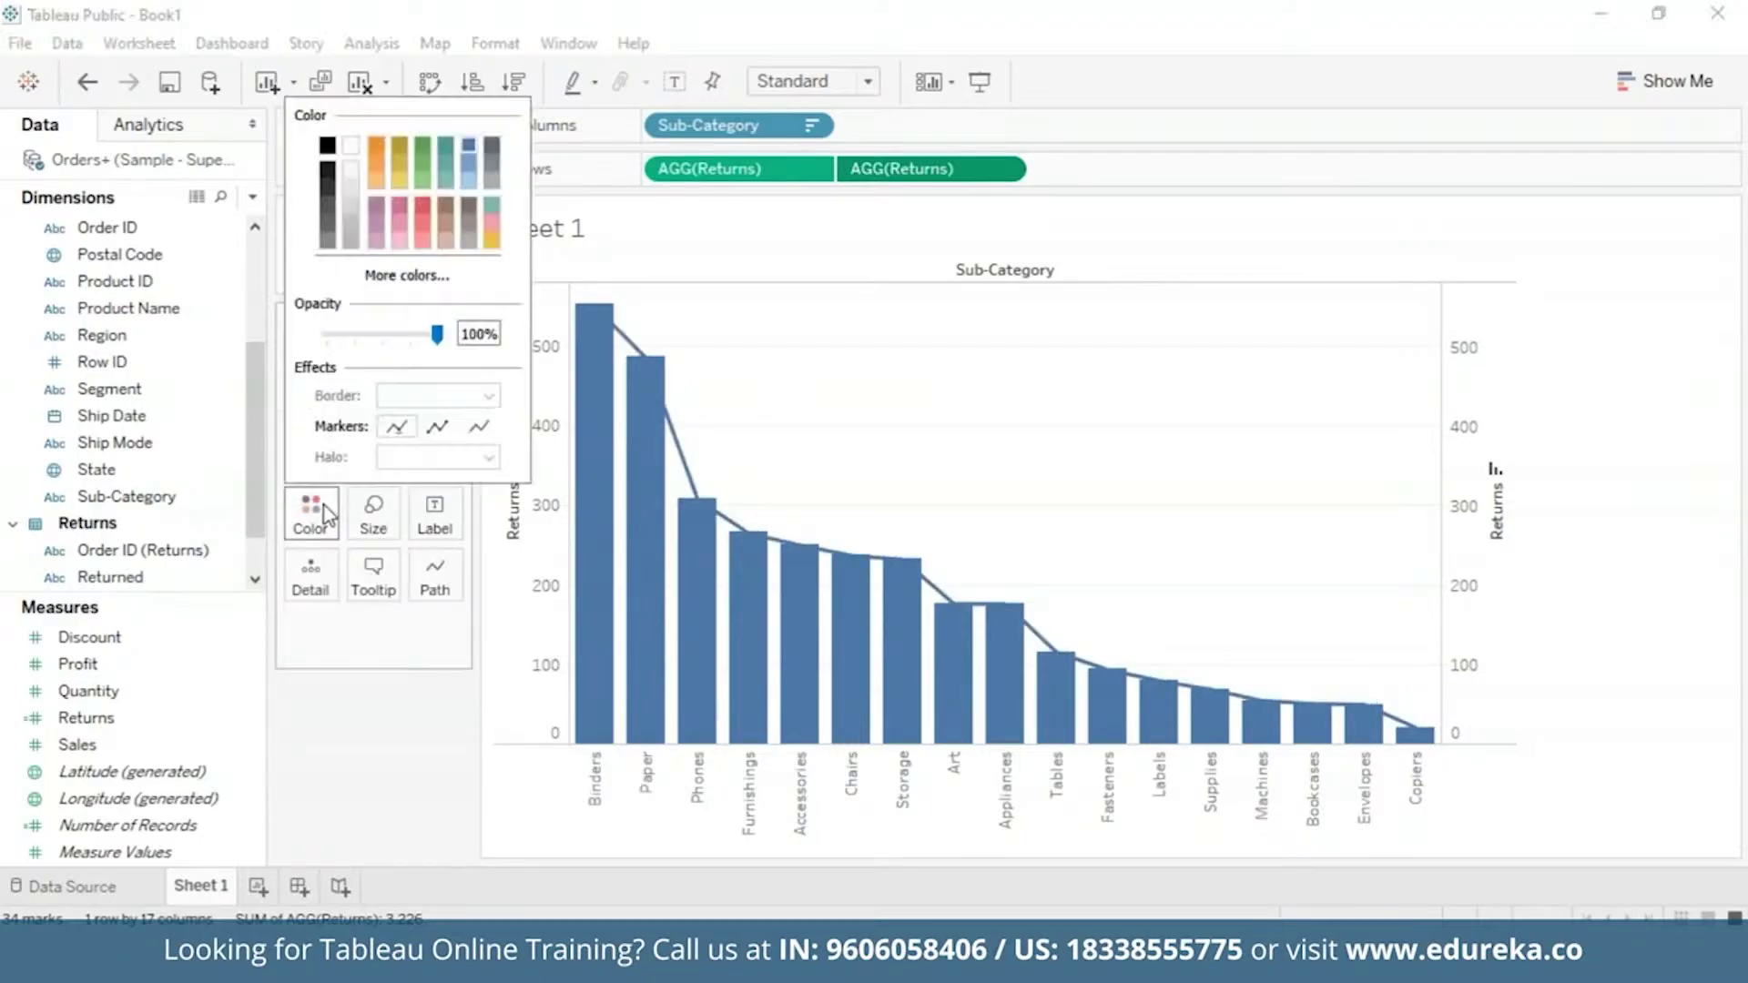
click(376, 145)
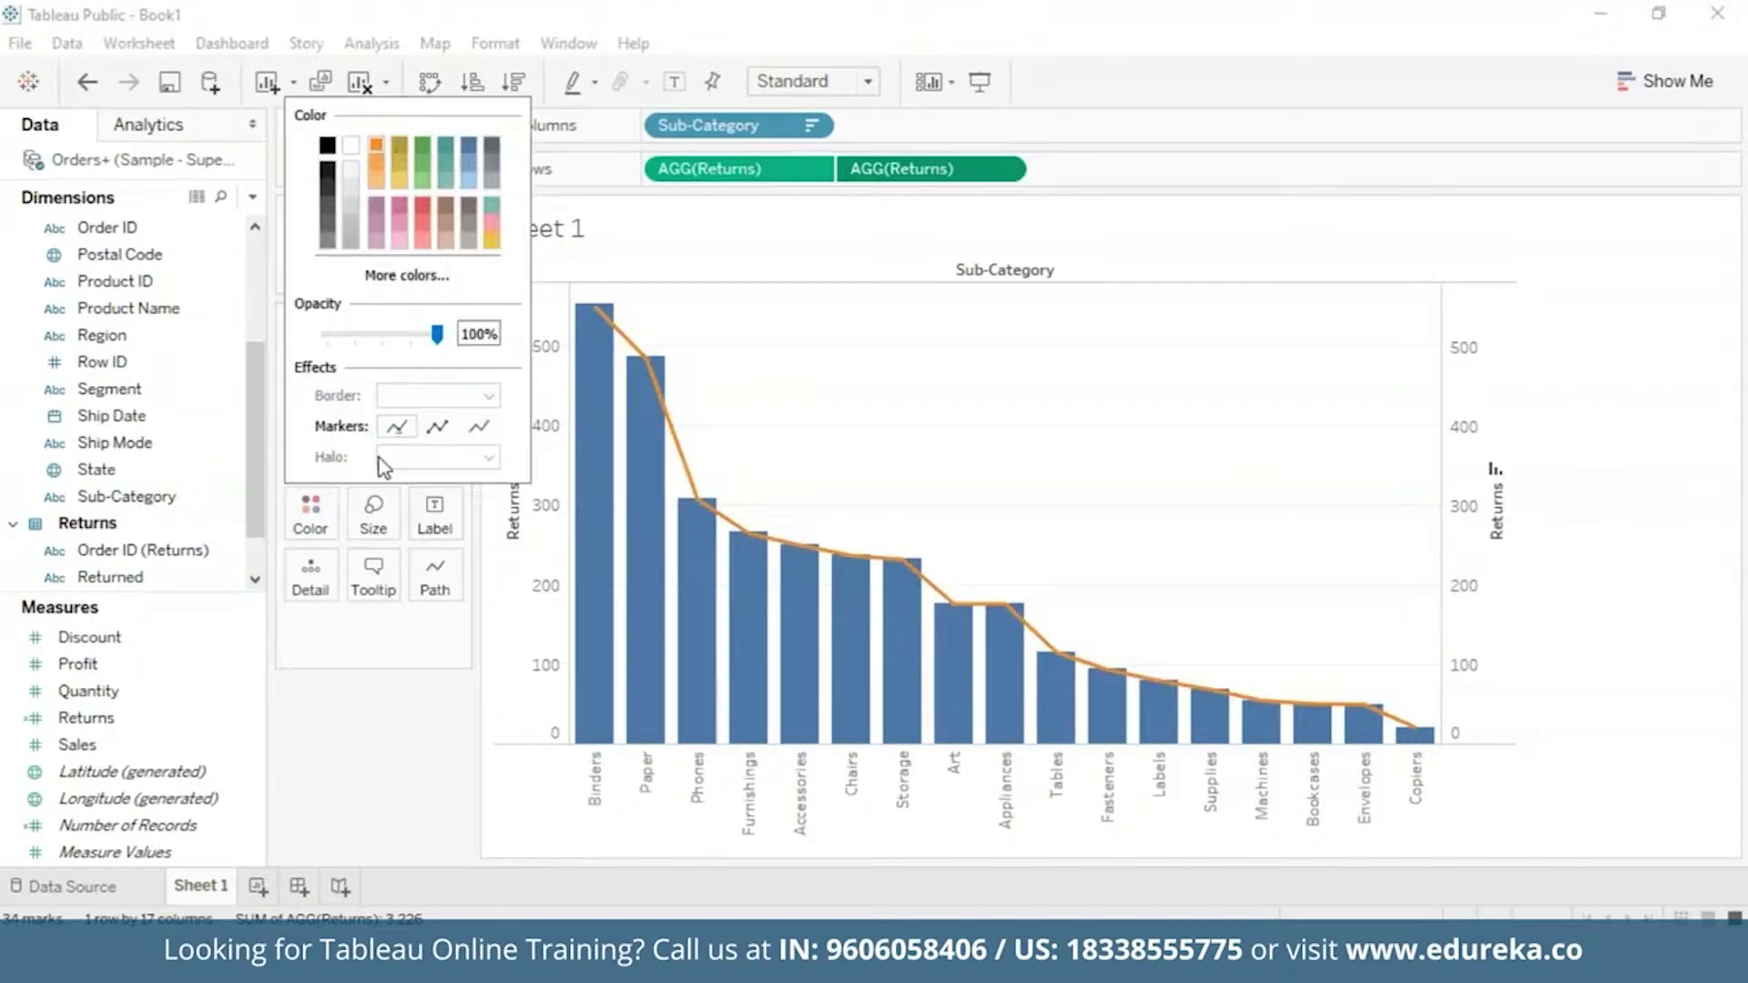
click(362, 648)
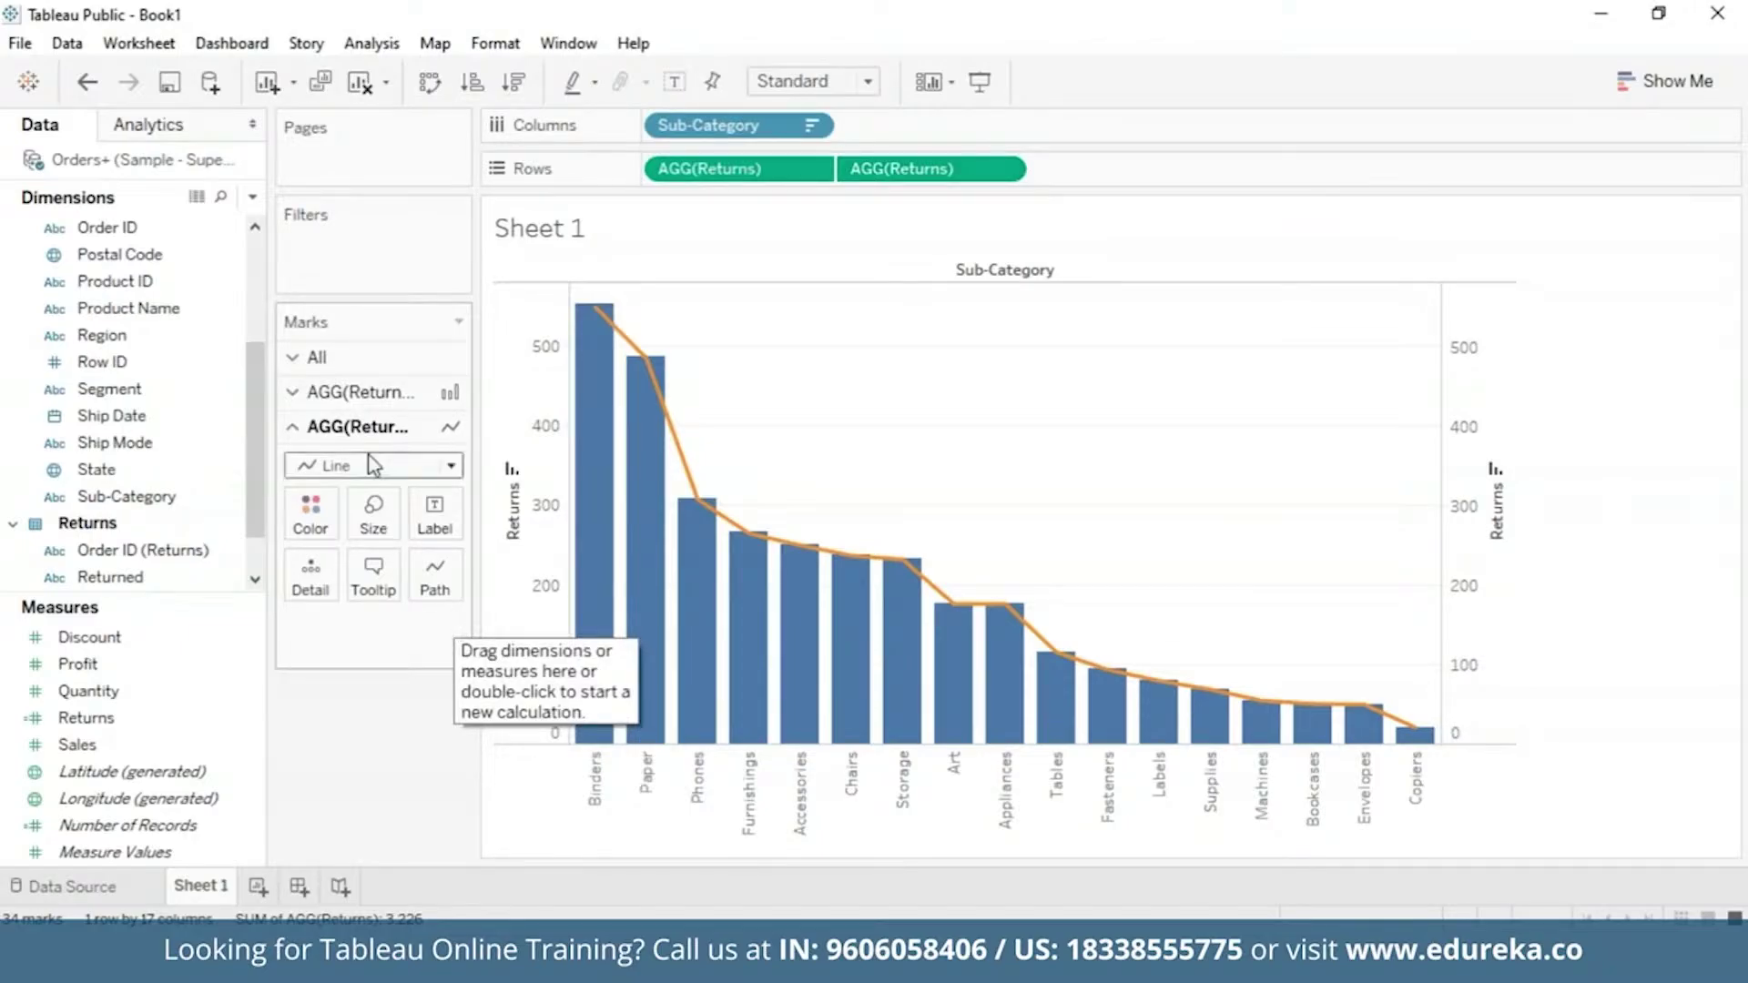
Step: Colour the Returns bars dark blue (#00557f) using More colors
click(312, 393)
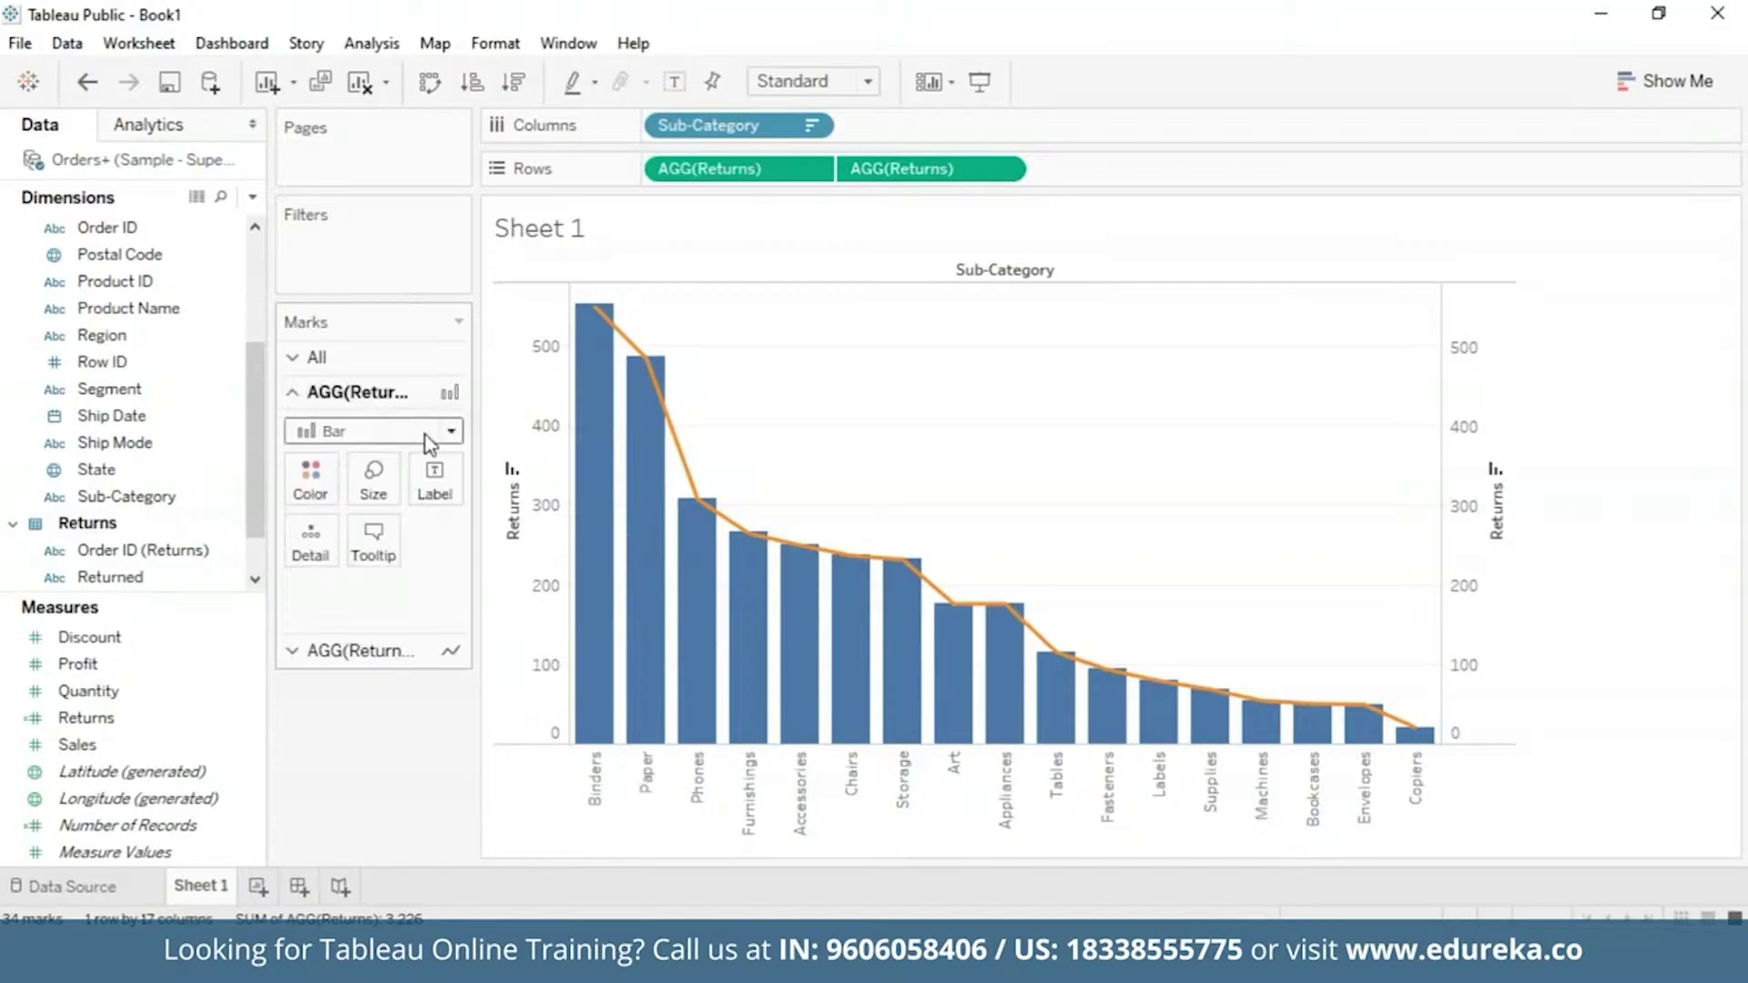
click(313, 485)
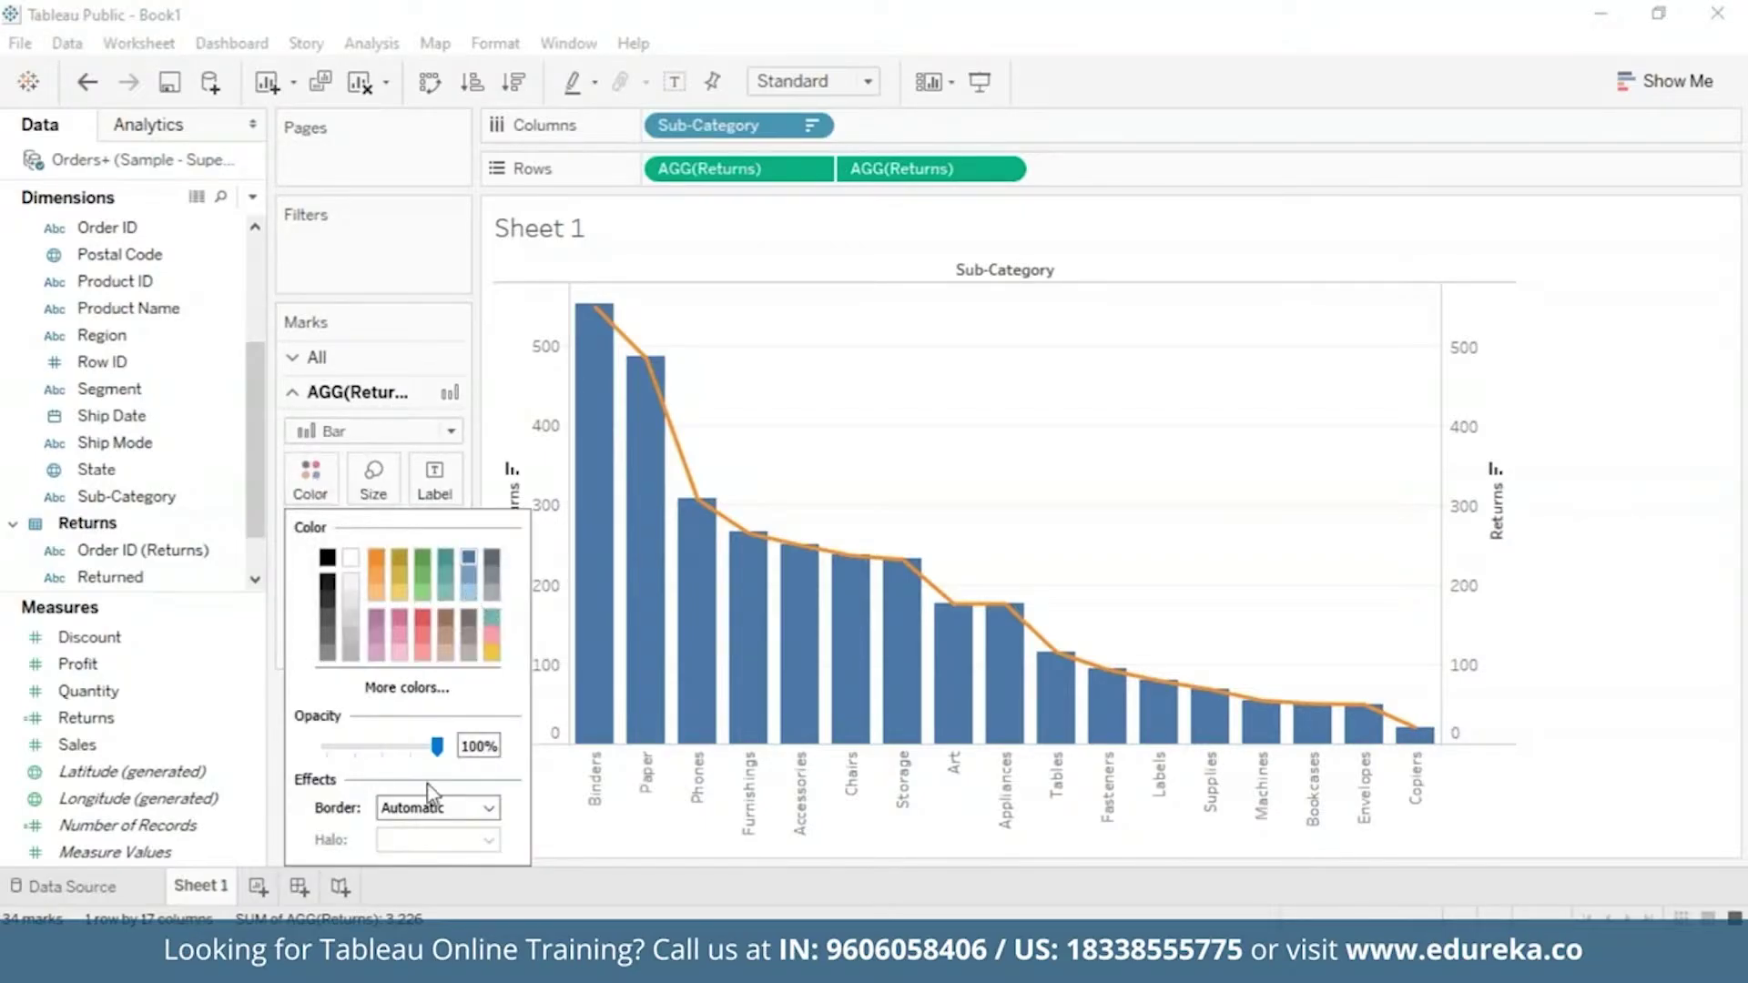
click(449, 688)
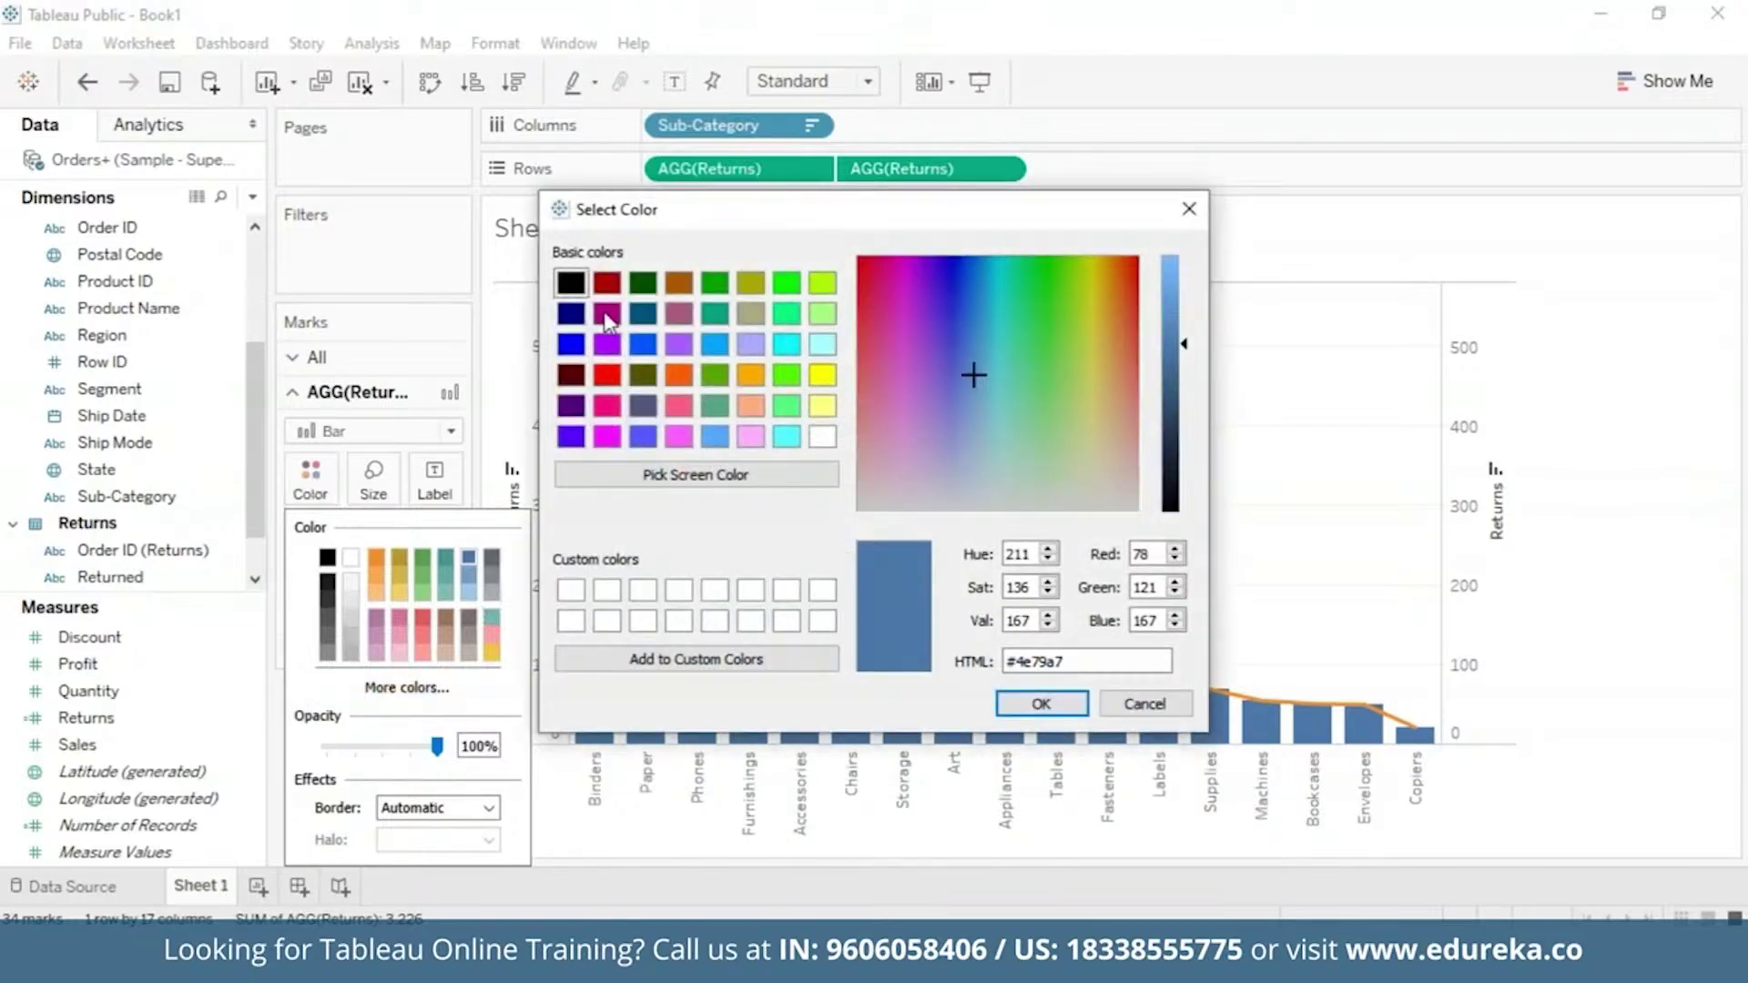
click(642, 315)
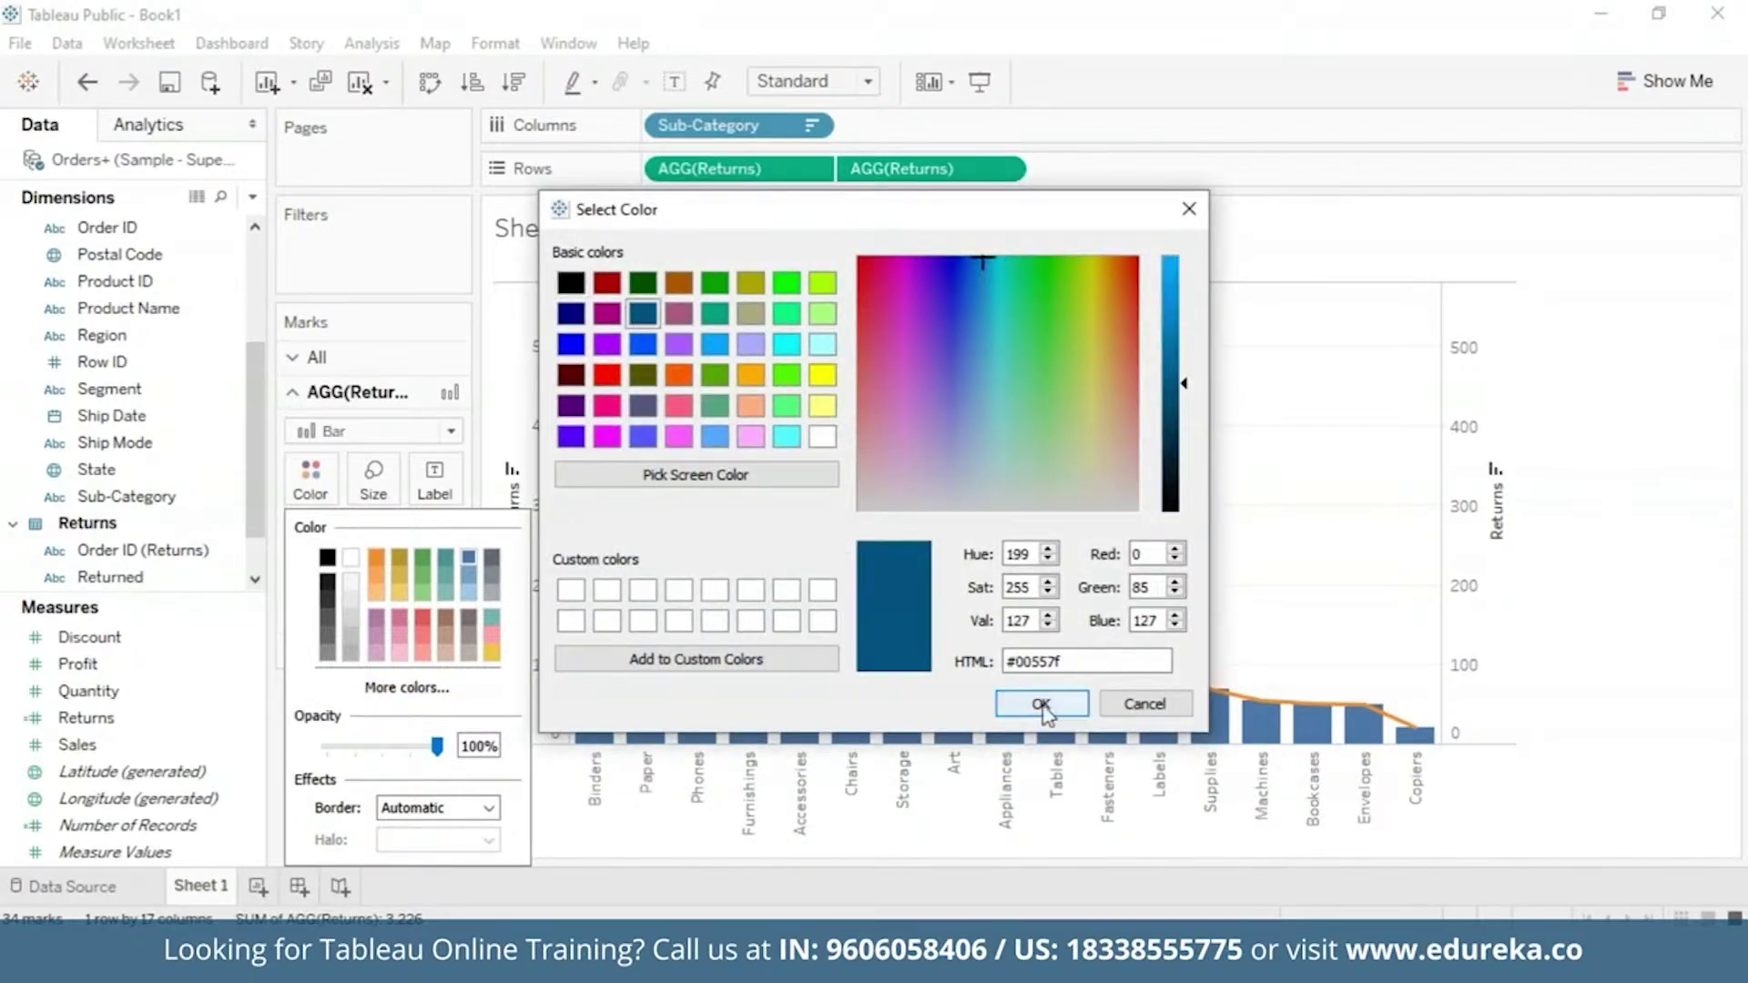
click(1041, 703)
click(311, 473)
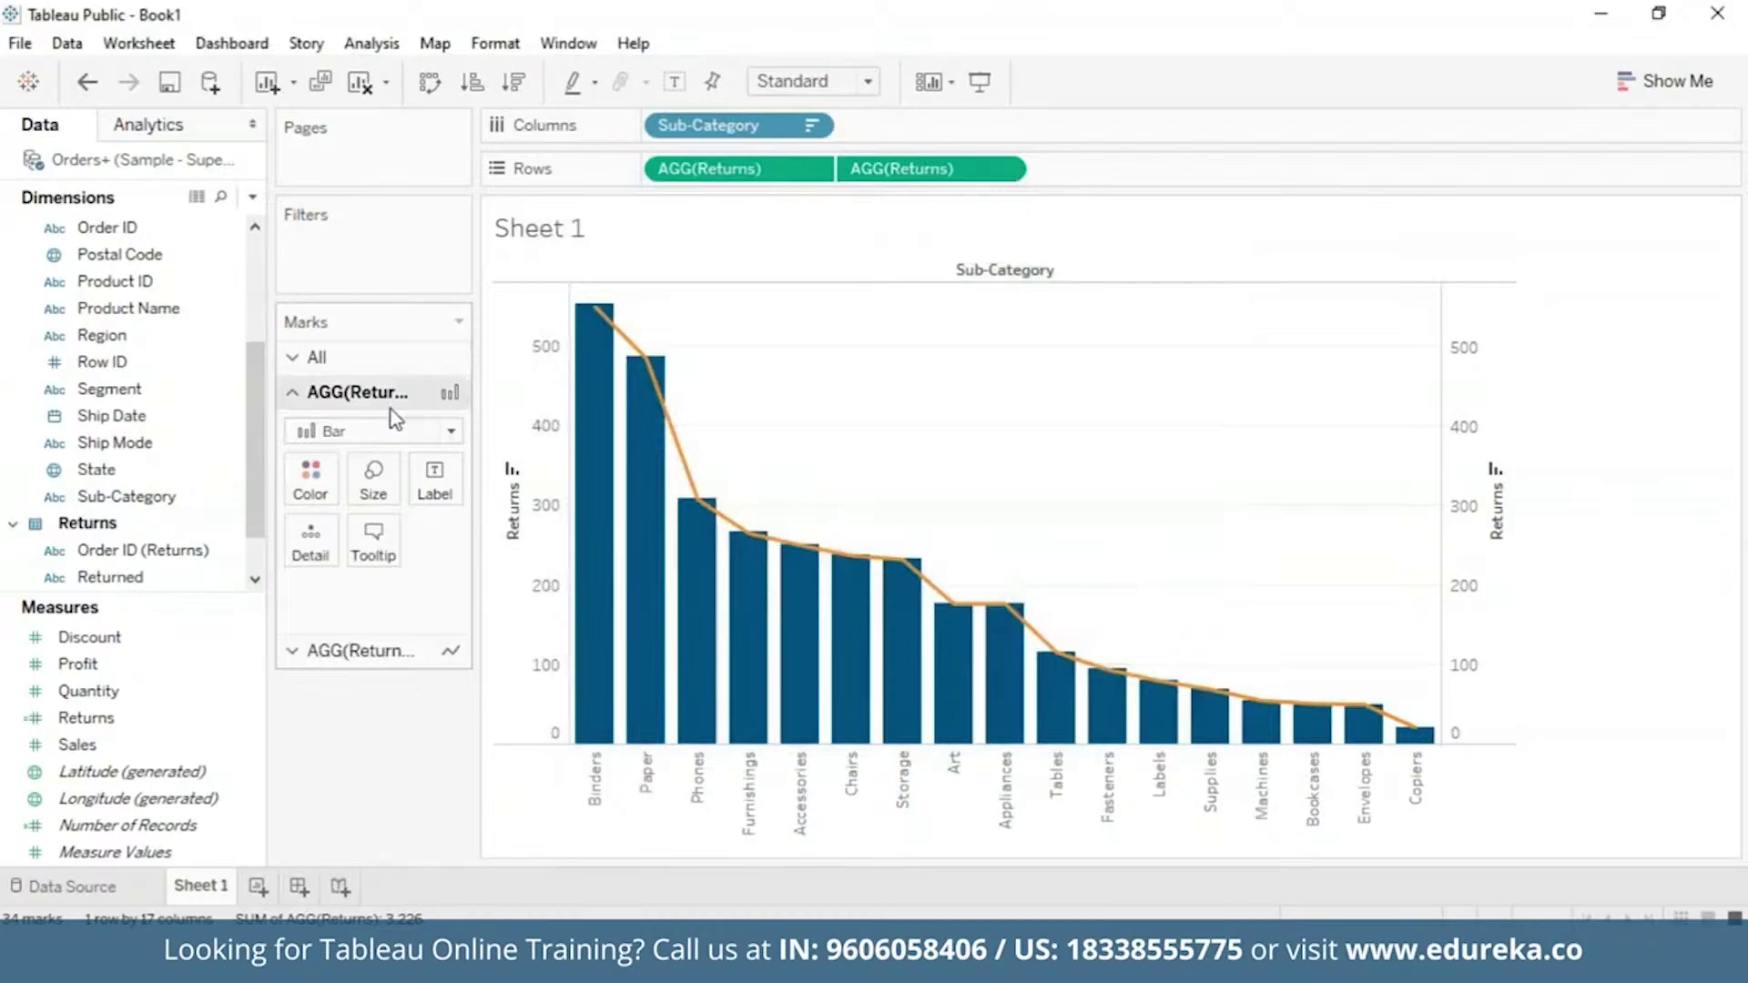
click(288, 651)
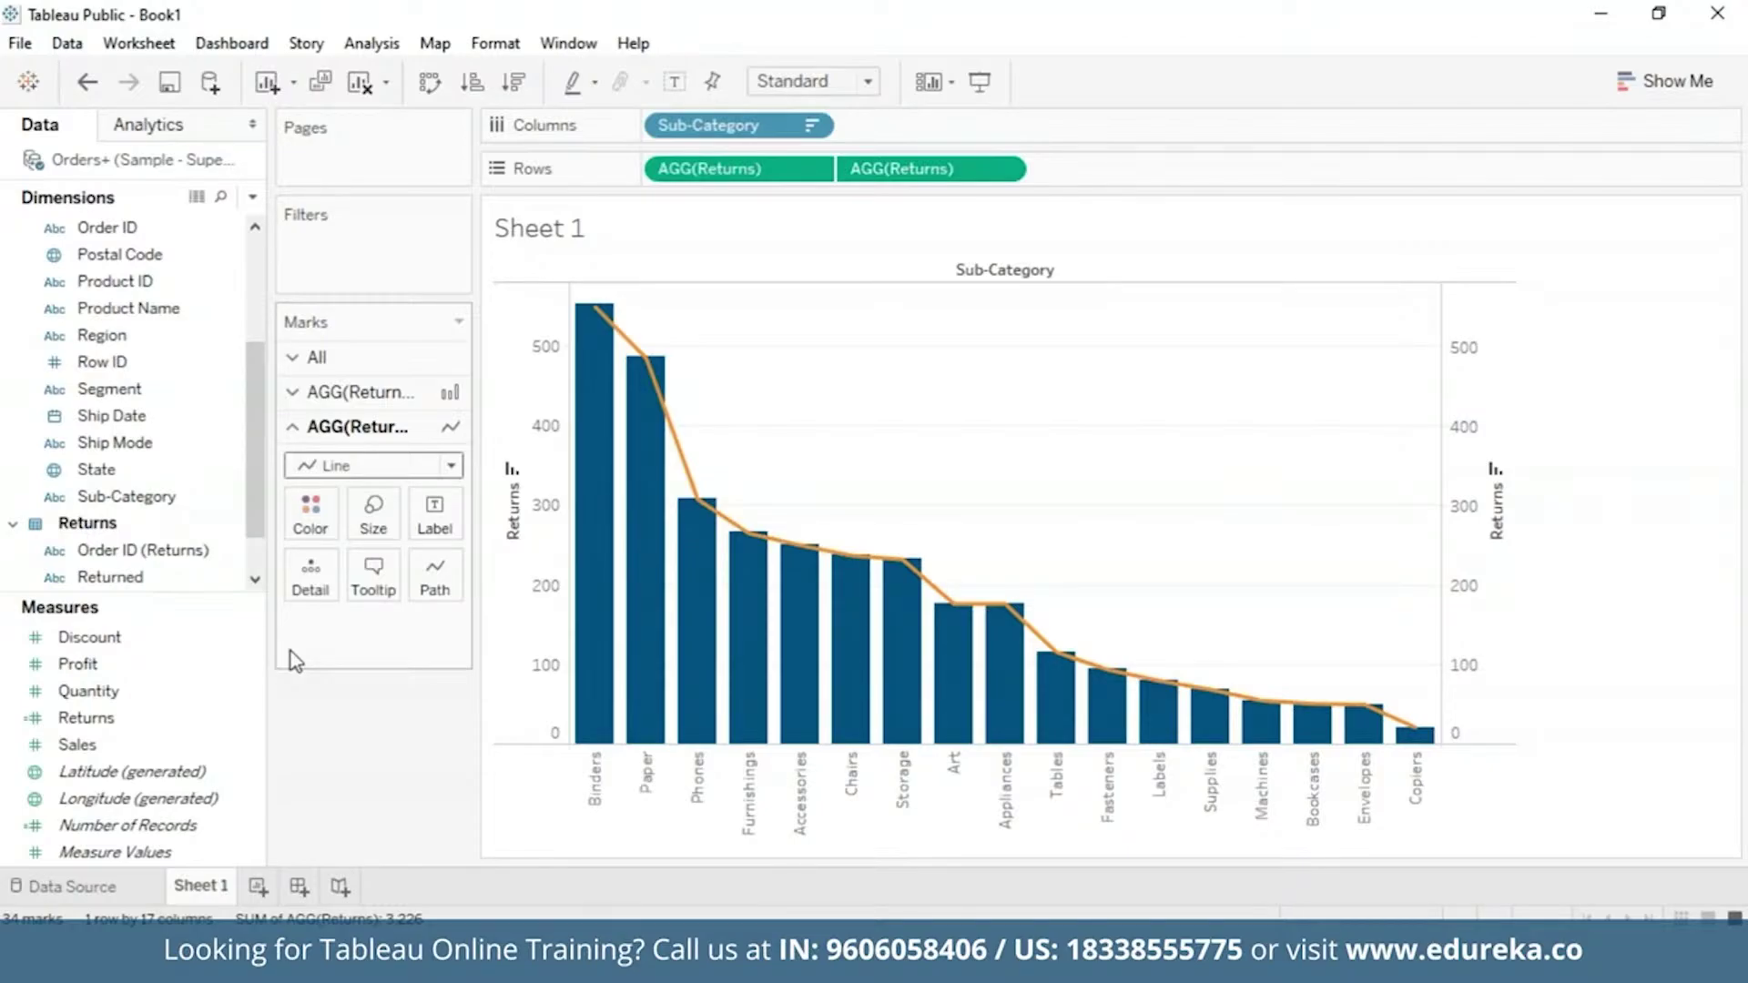
Step: Apply a Running Total quick table calculation to the second Returns measure
right_click(943, 169)
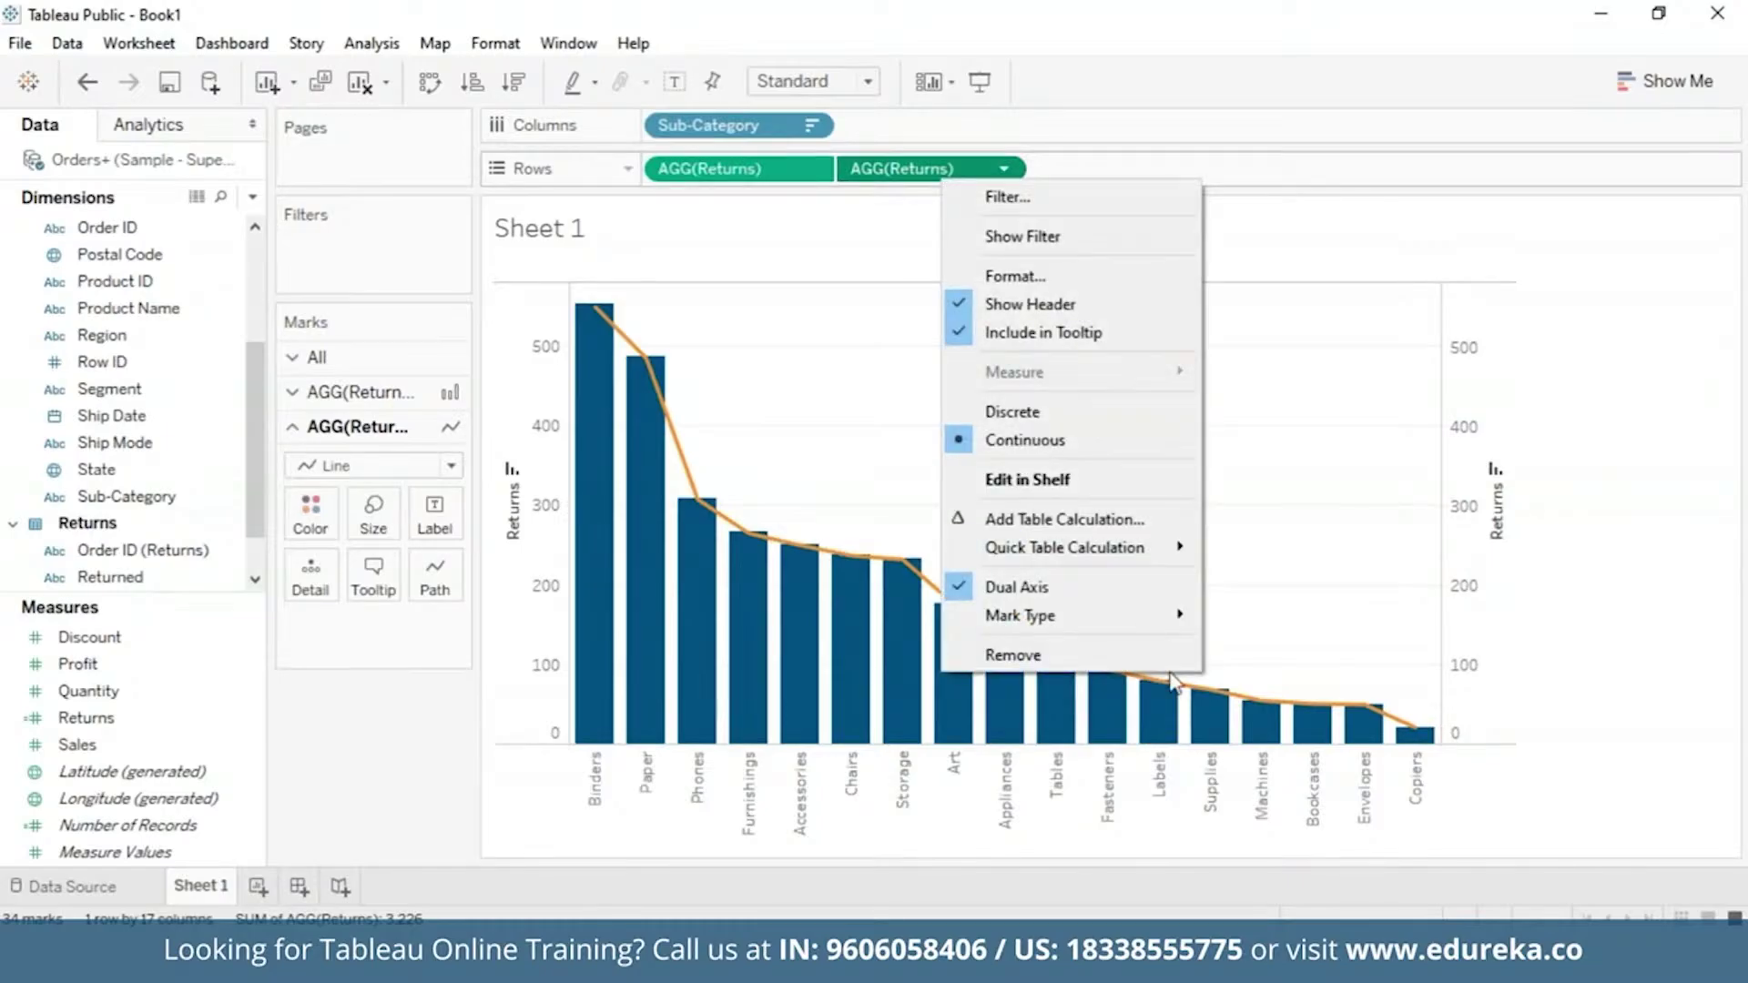
mouse_move(1184, 546)
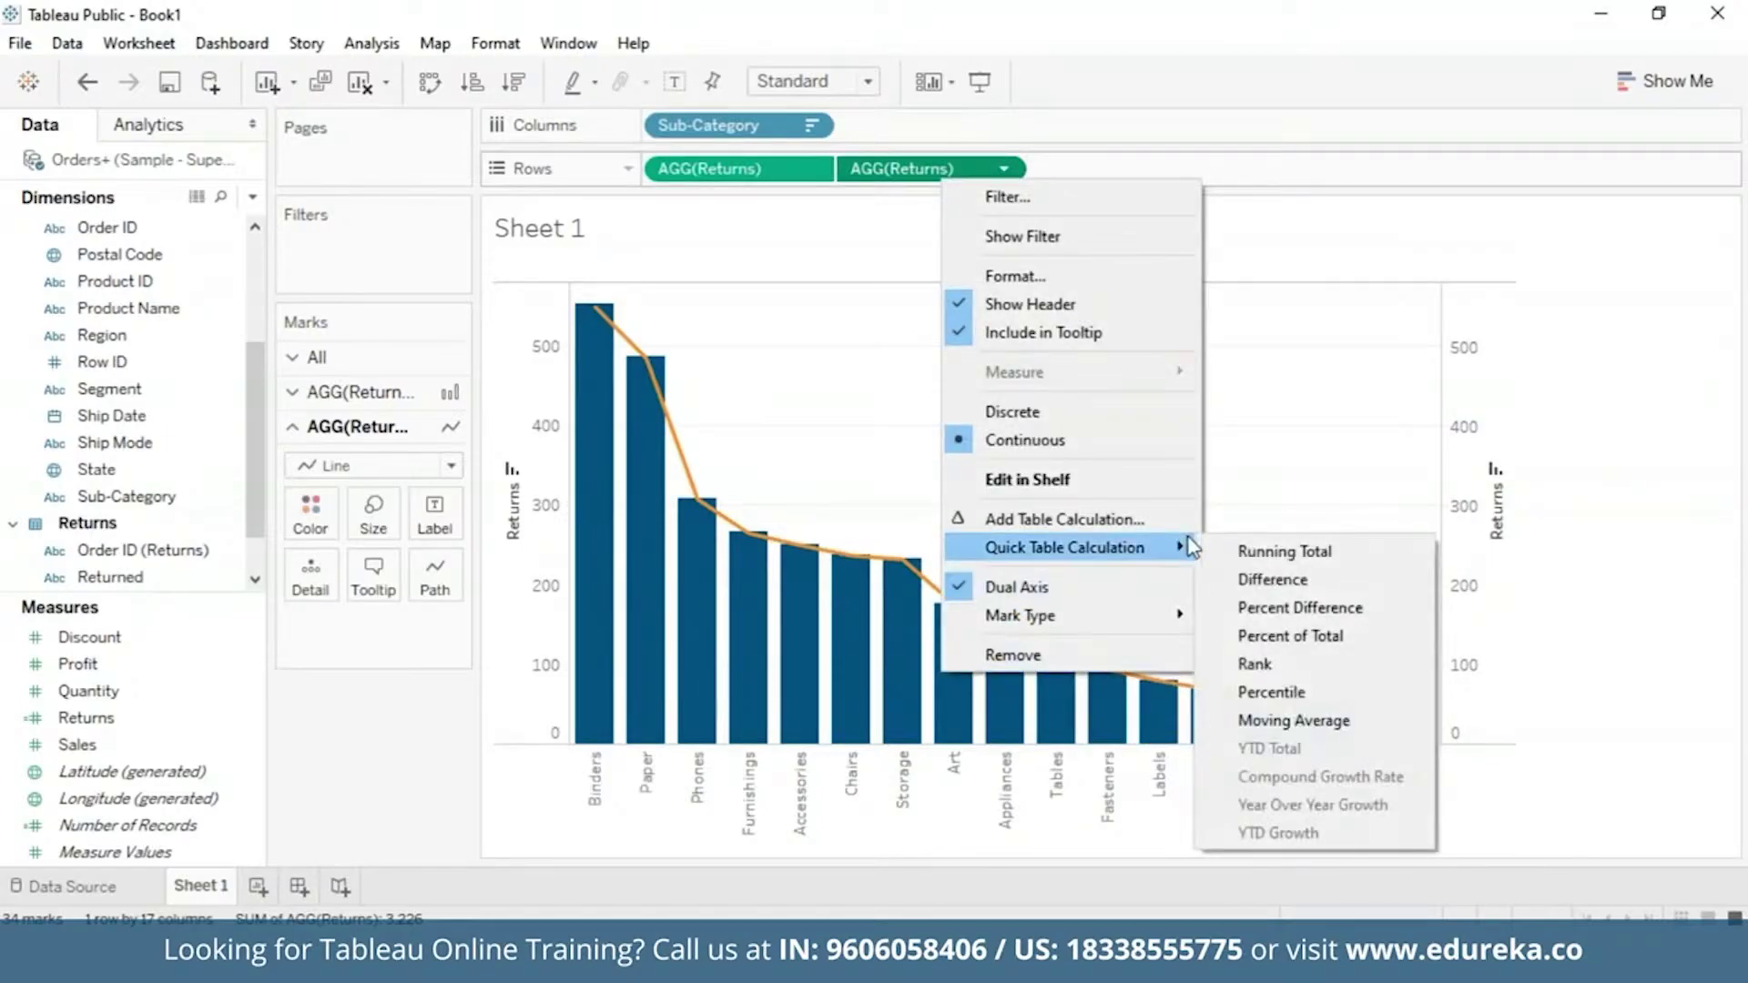
click(1291, 557)
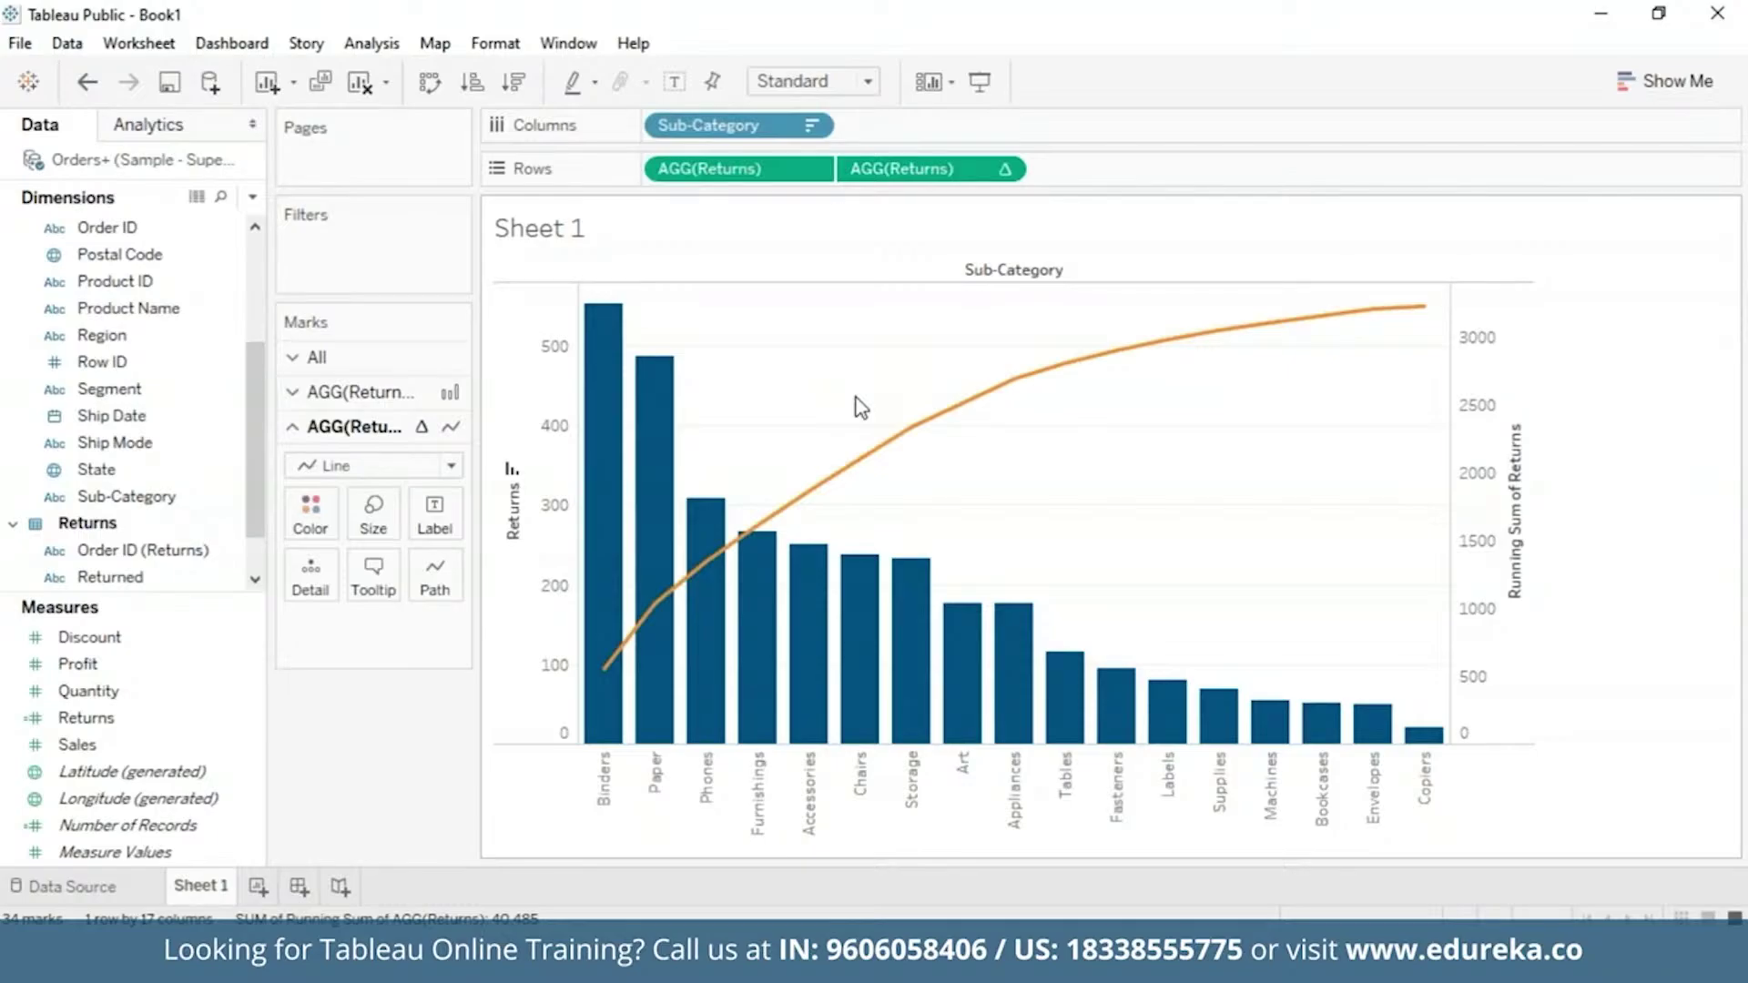
Step: Add a Percent of Total secondary calculation to the running total line
right_click(985, 170)
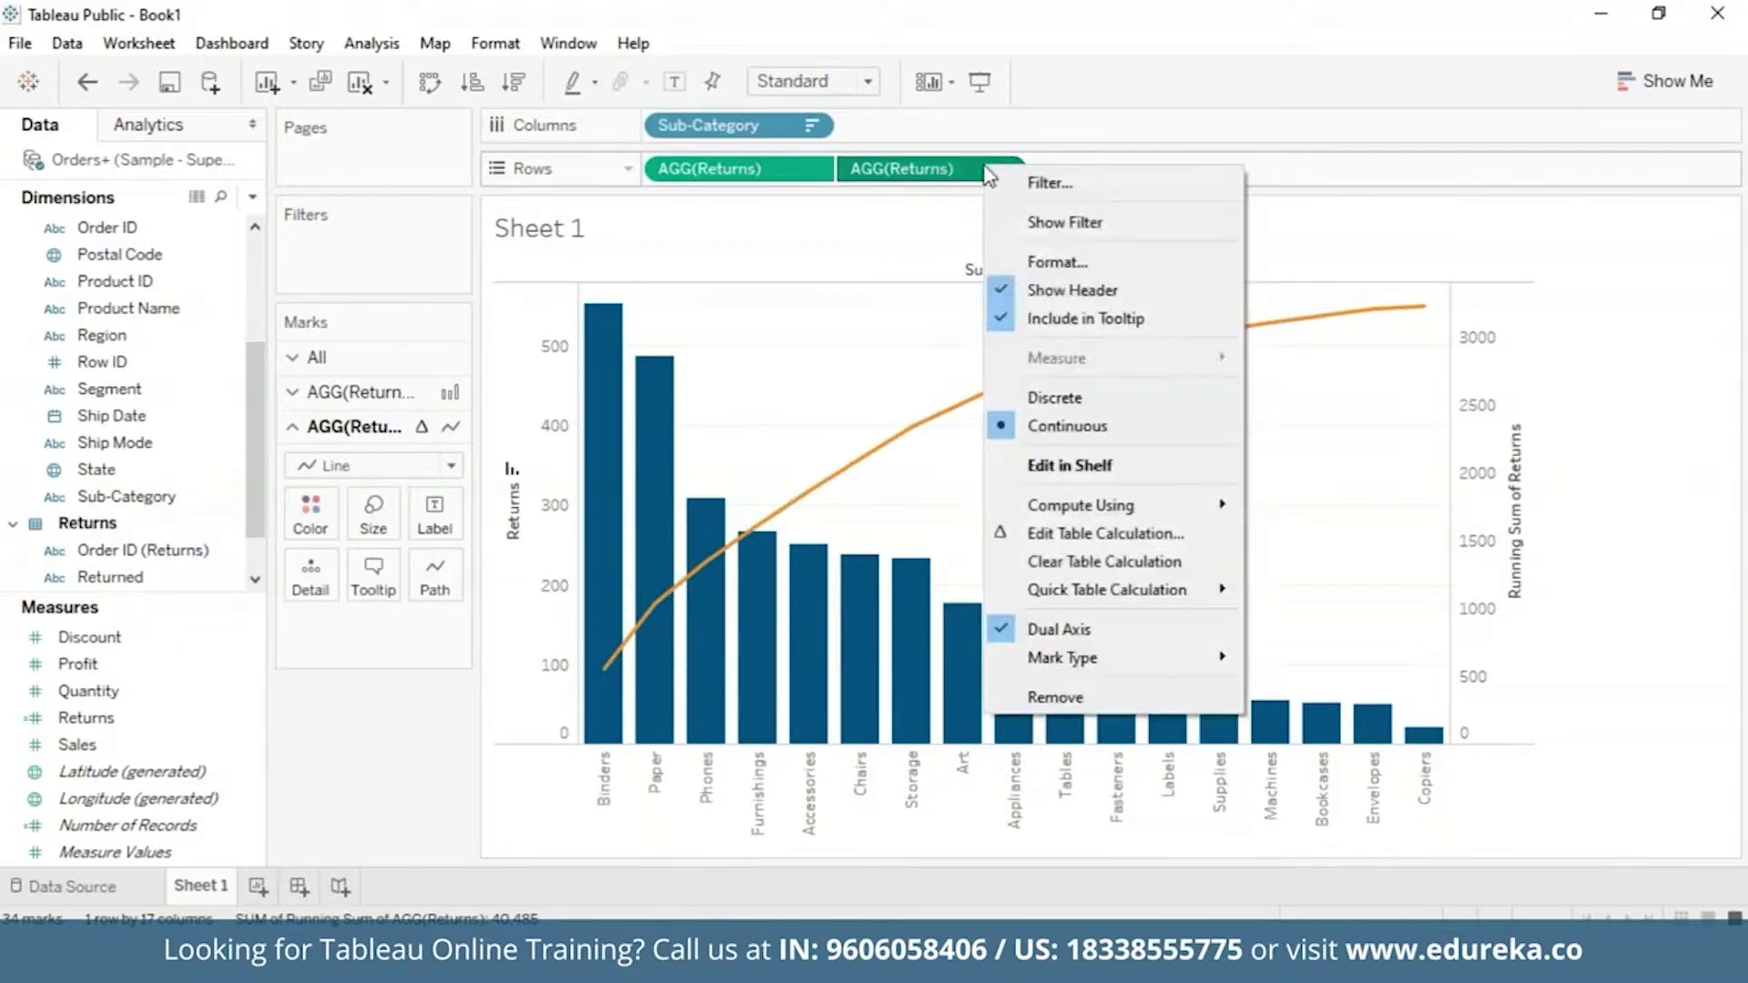
click(1129, 539)
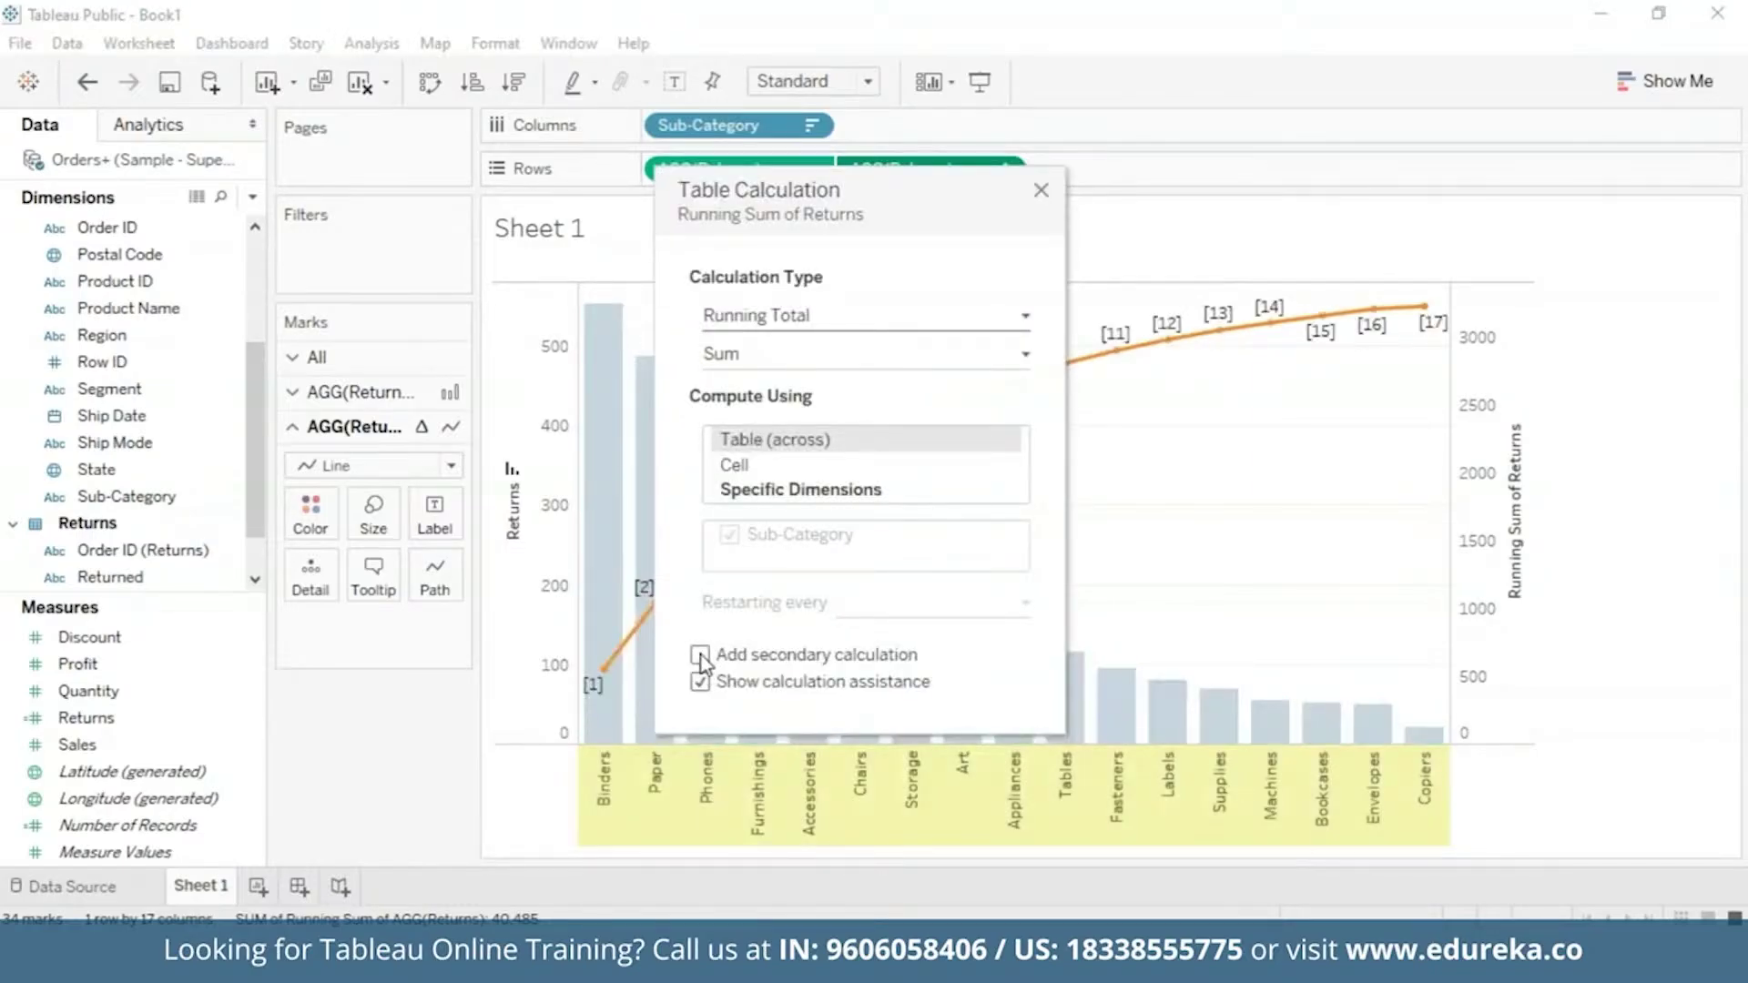
click(700, 655)
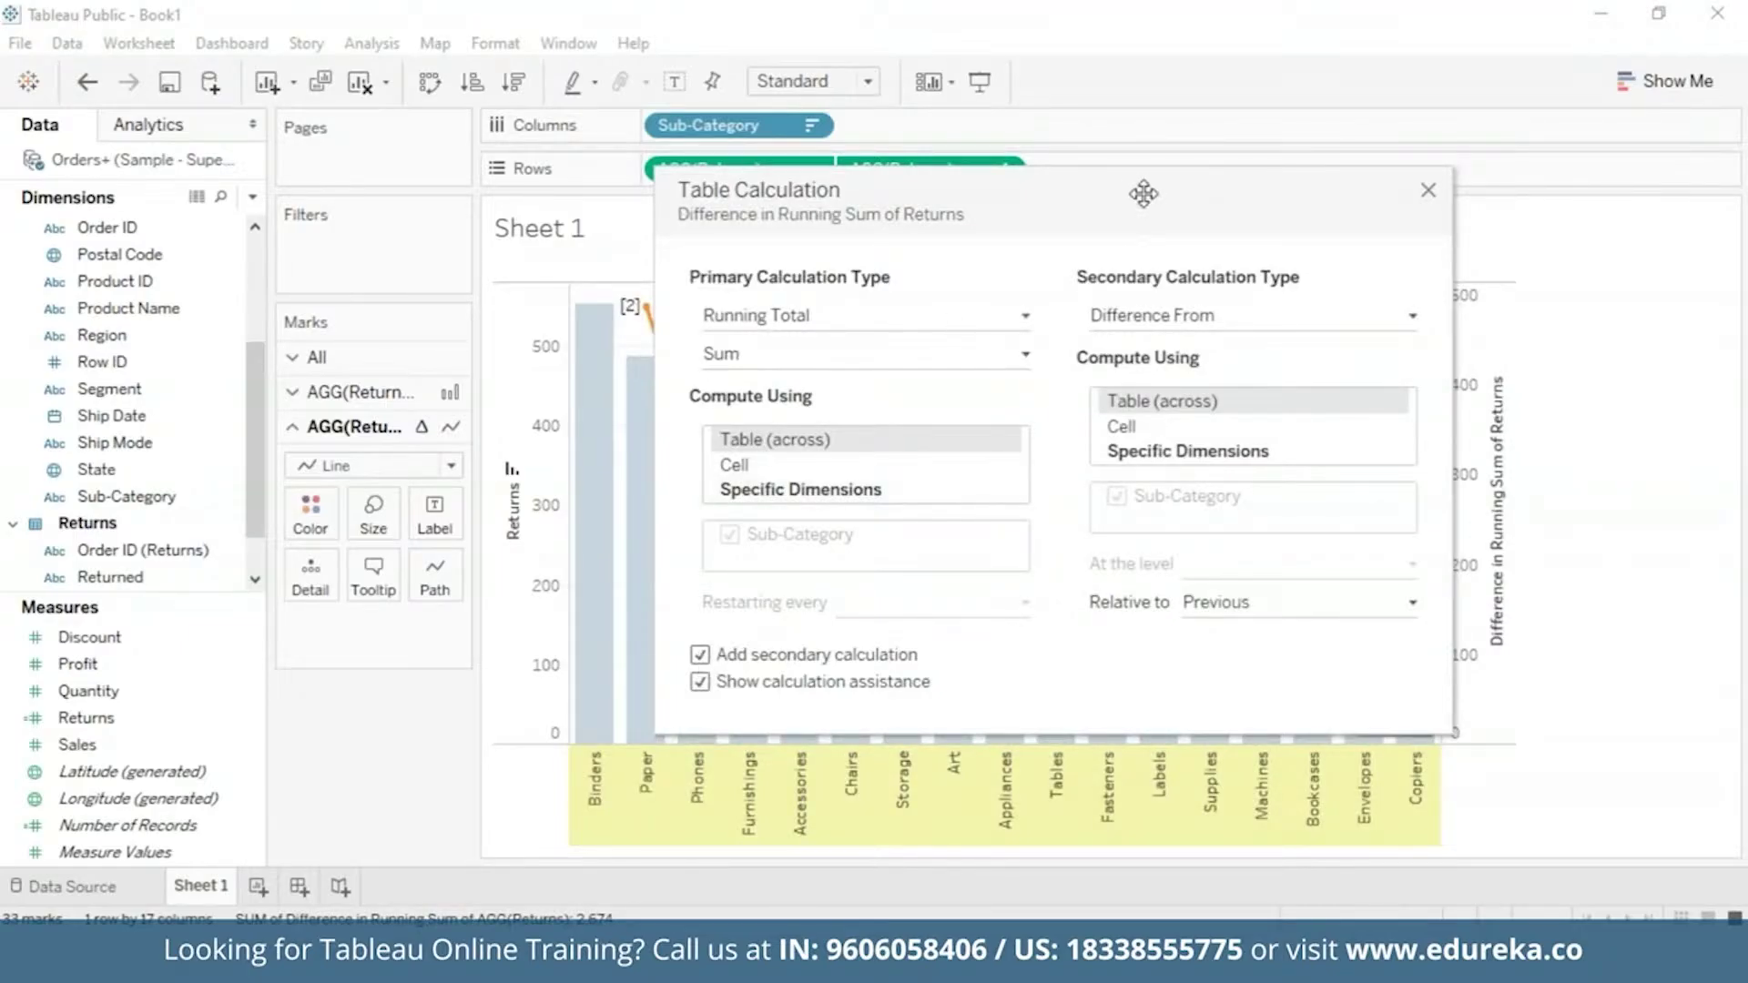
drag(1145, 192, 927, 205)
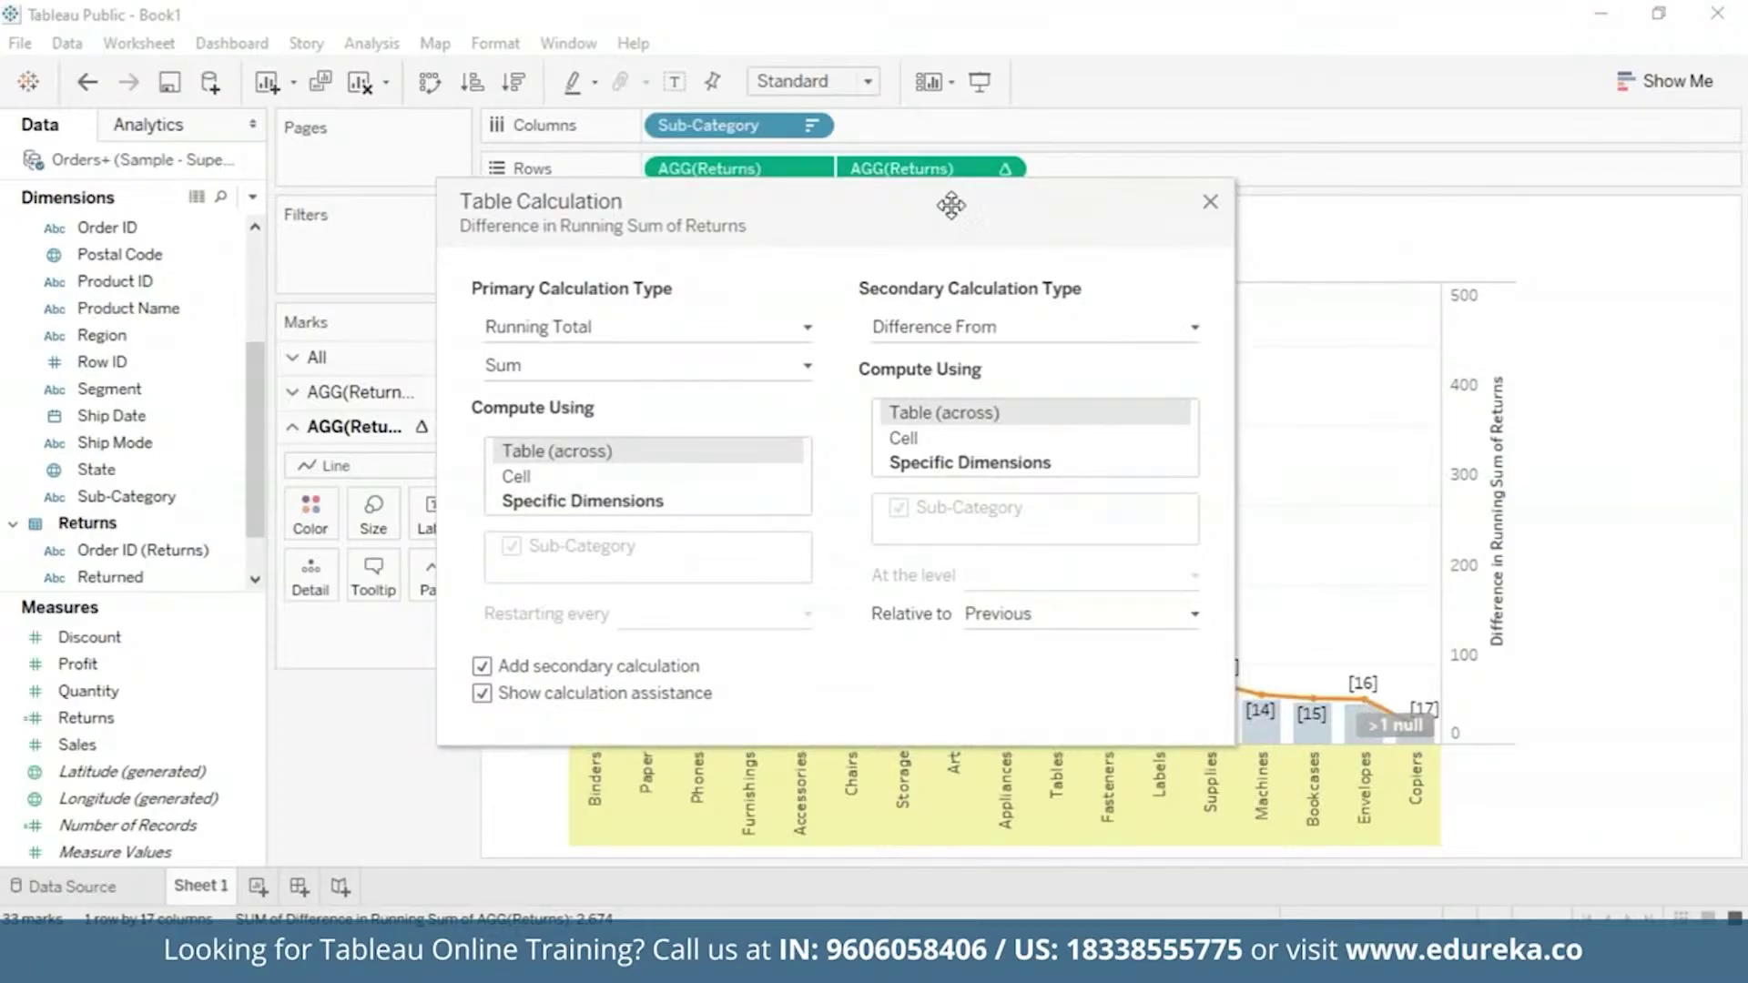
click(1195, 330)
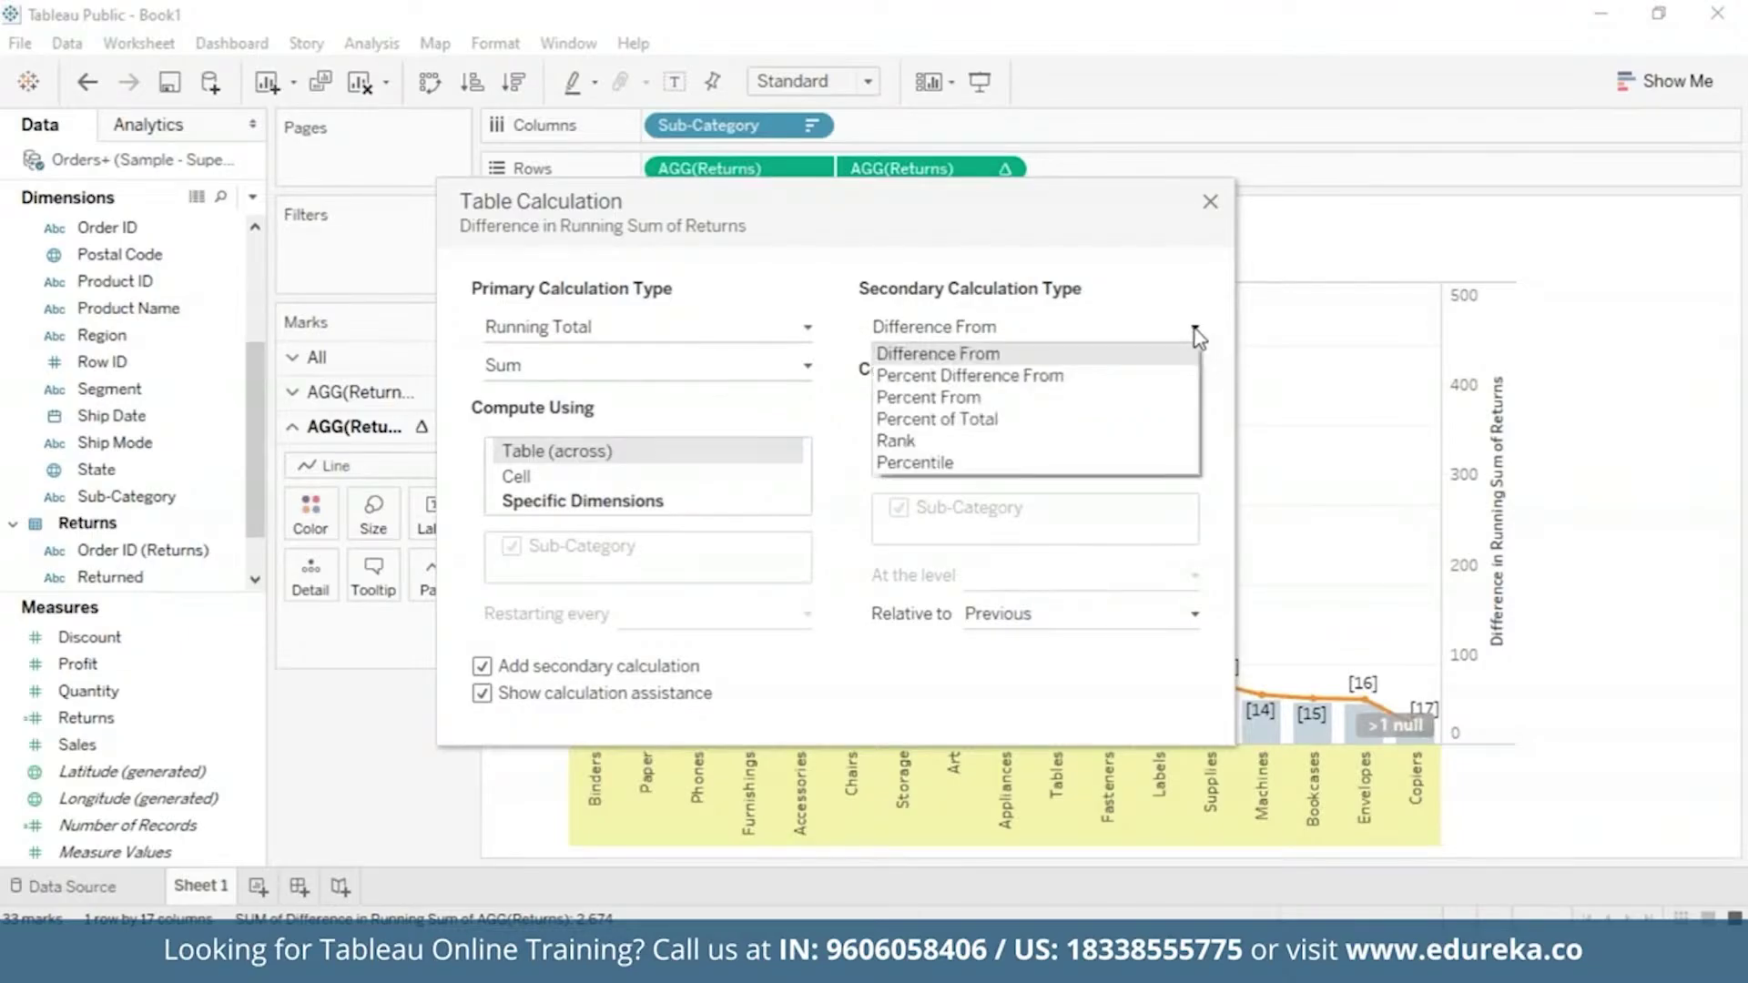
click(1078, 420)
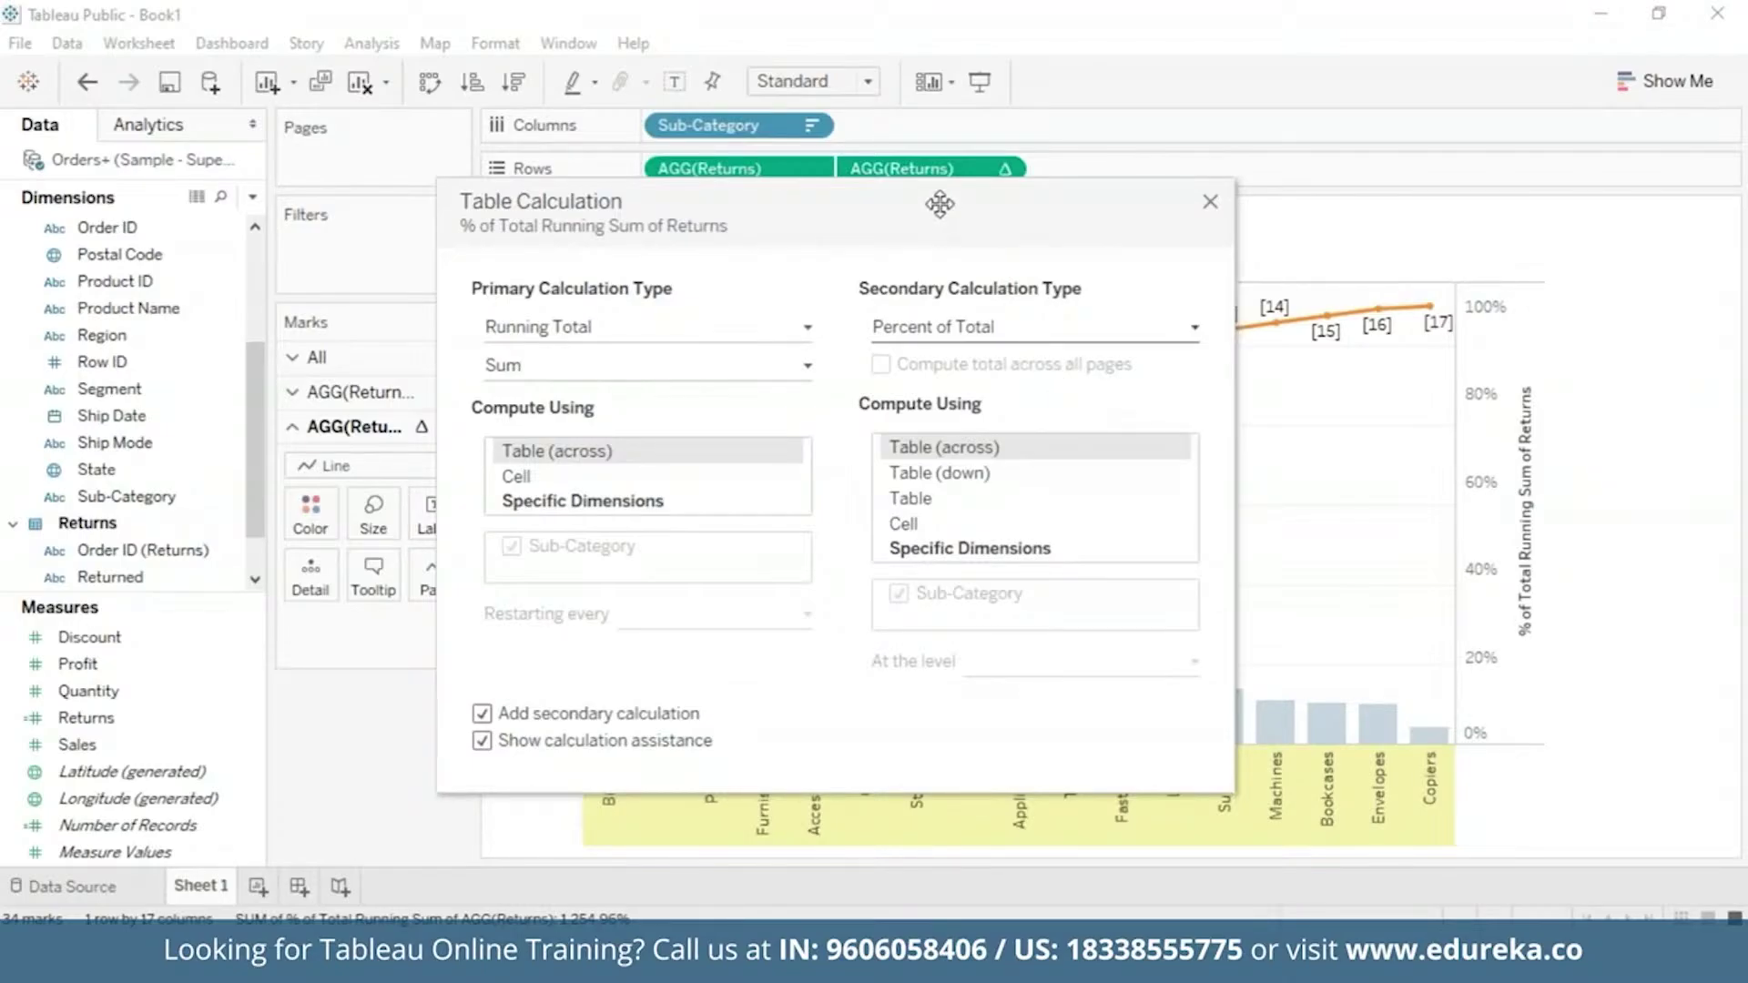
drag(936, 200, 362, 124)
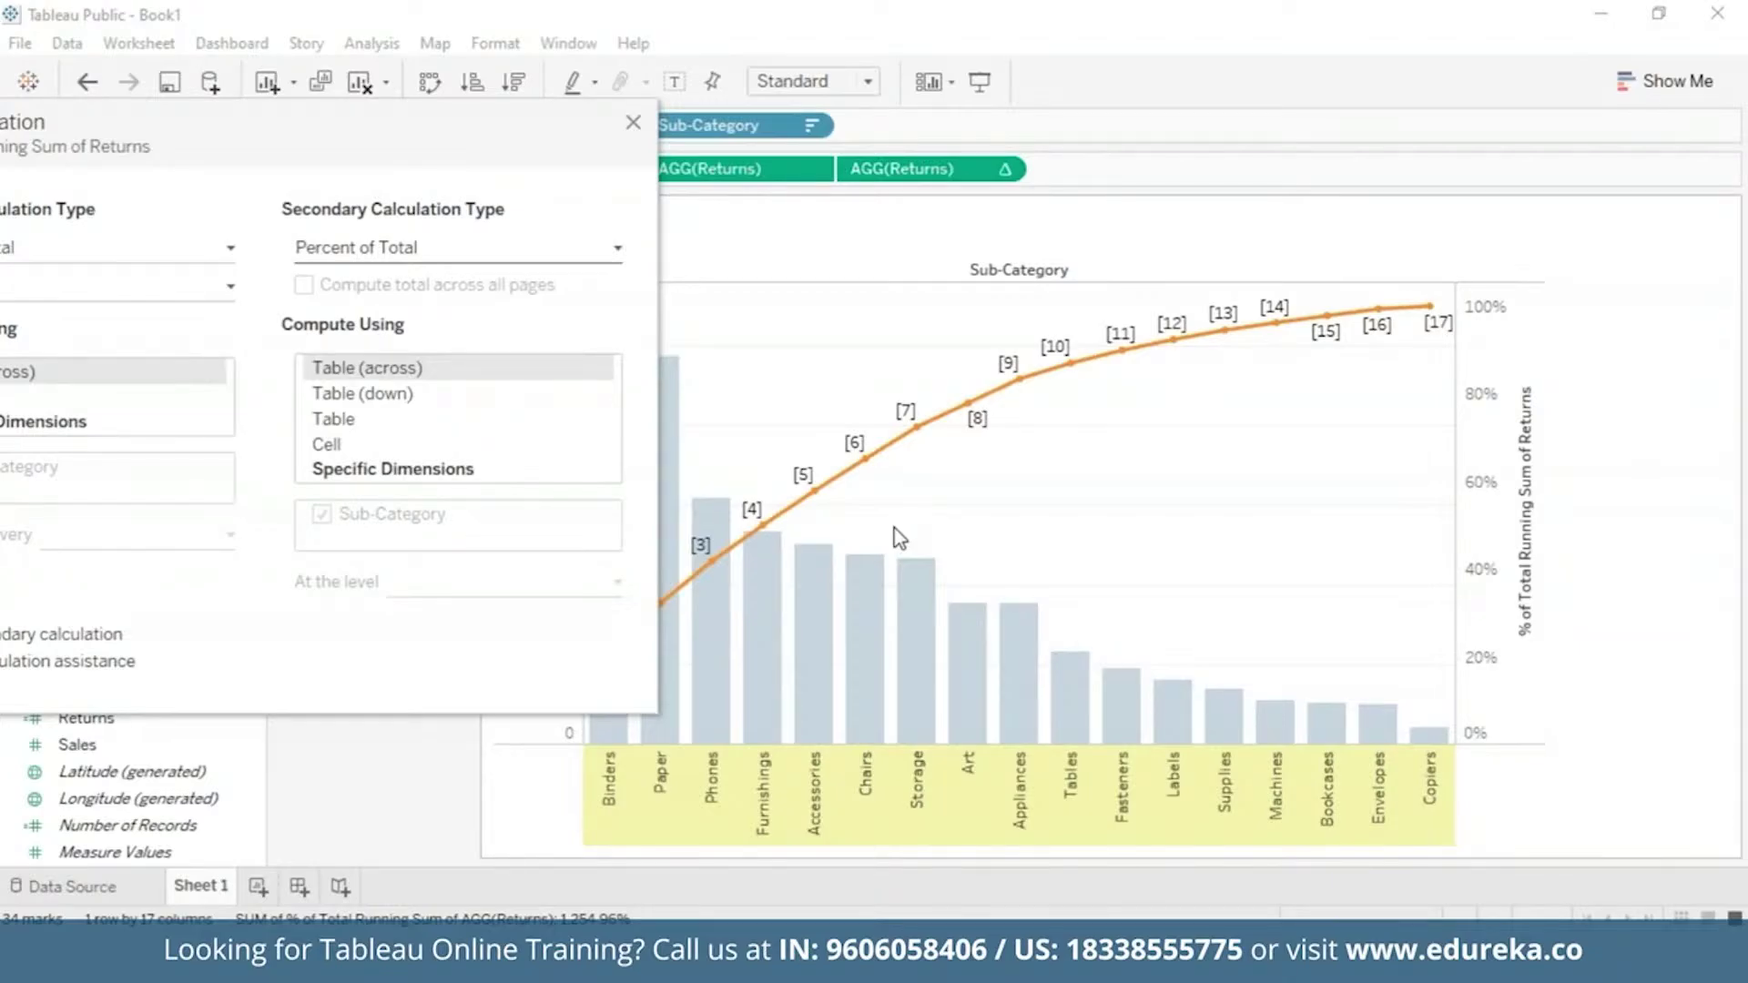
drag(414, 142, 676, 151)
Step: Close the Table Calculation dialog, showing Binders at 17.11% and the line reaching 100%
click(895, 131)
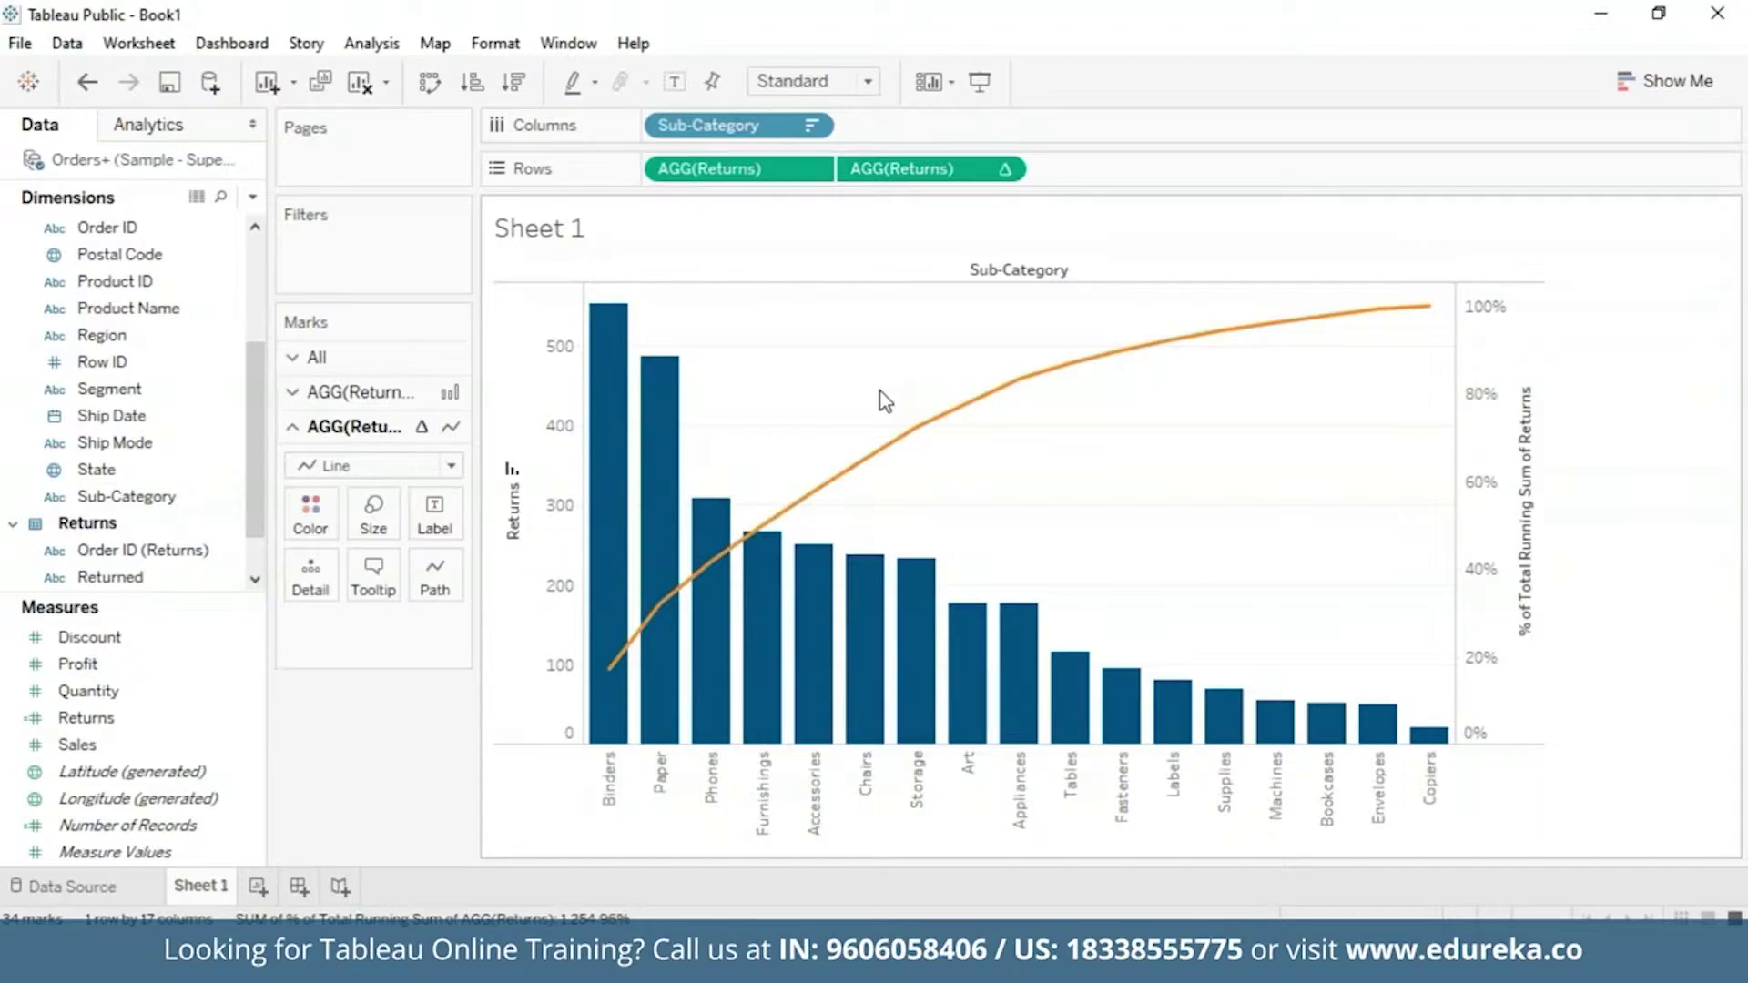
mouse_move(610, 320)
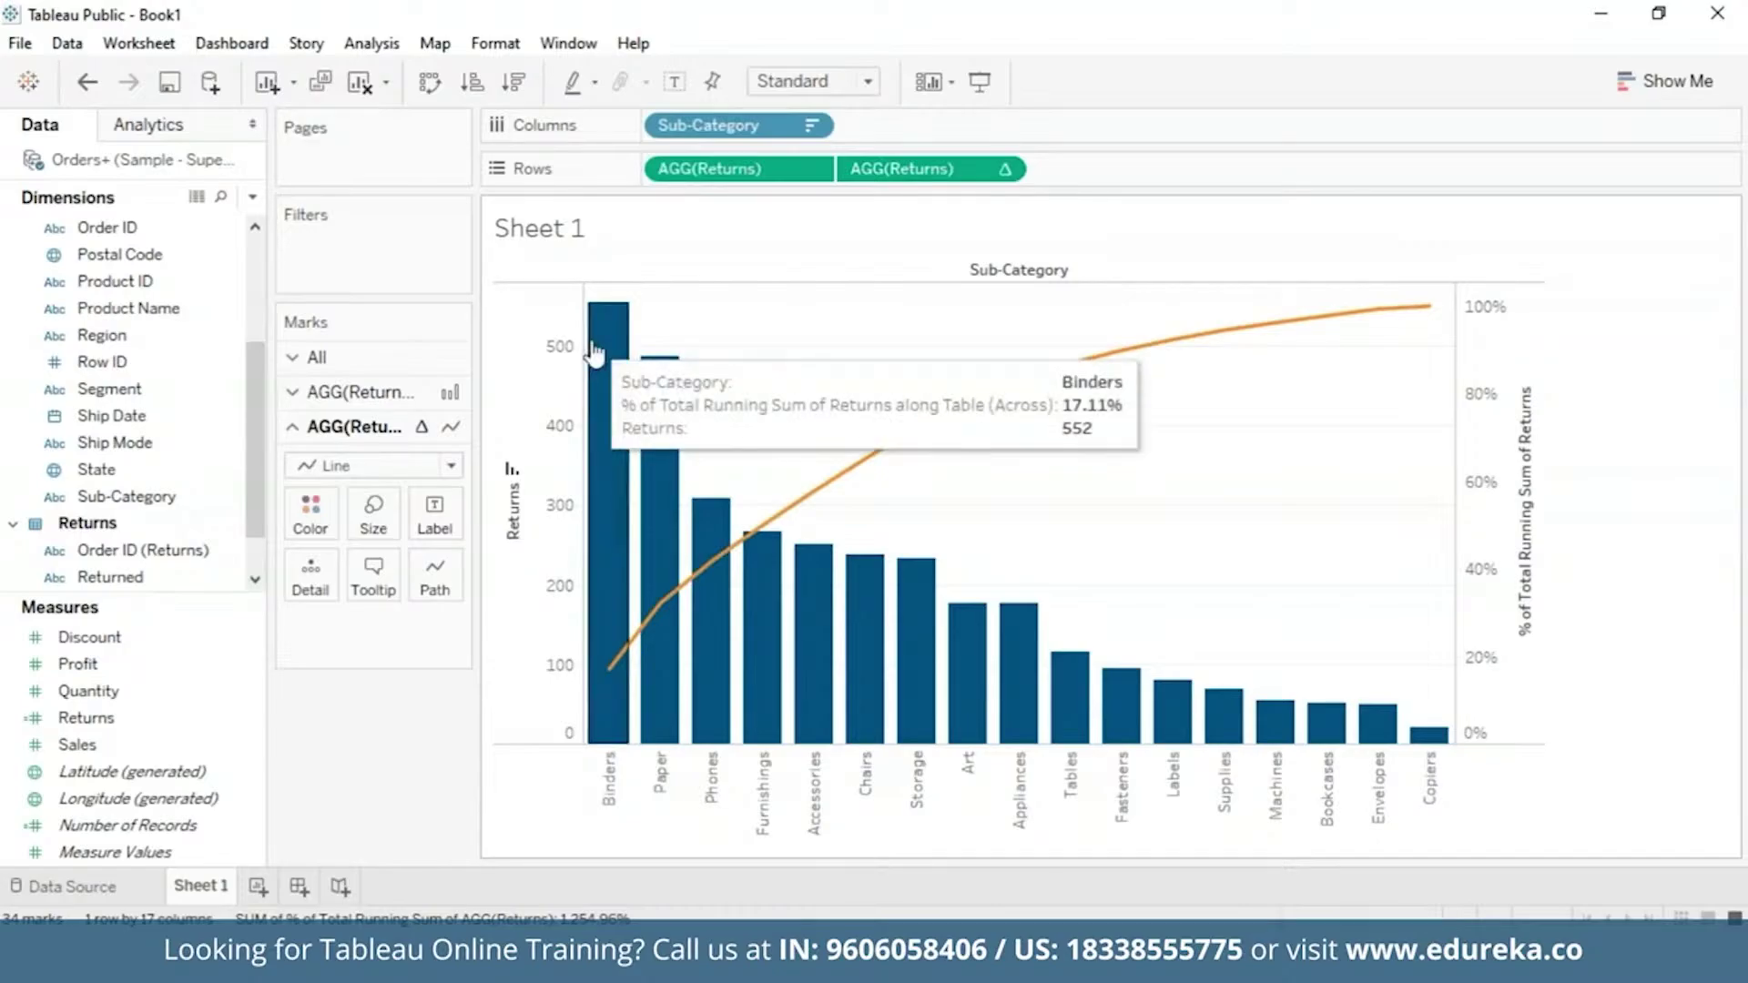
mouse_move(722, 512)
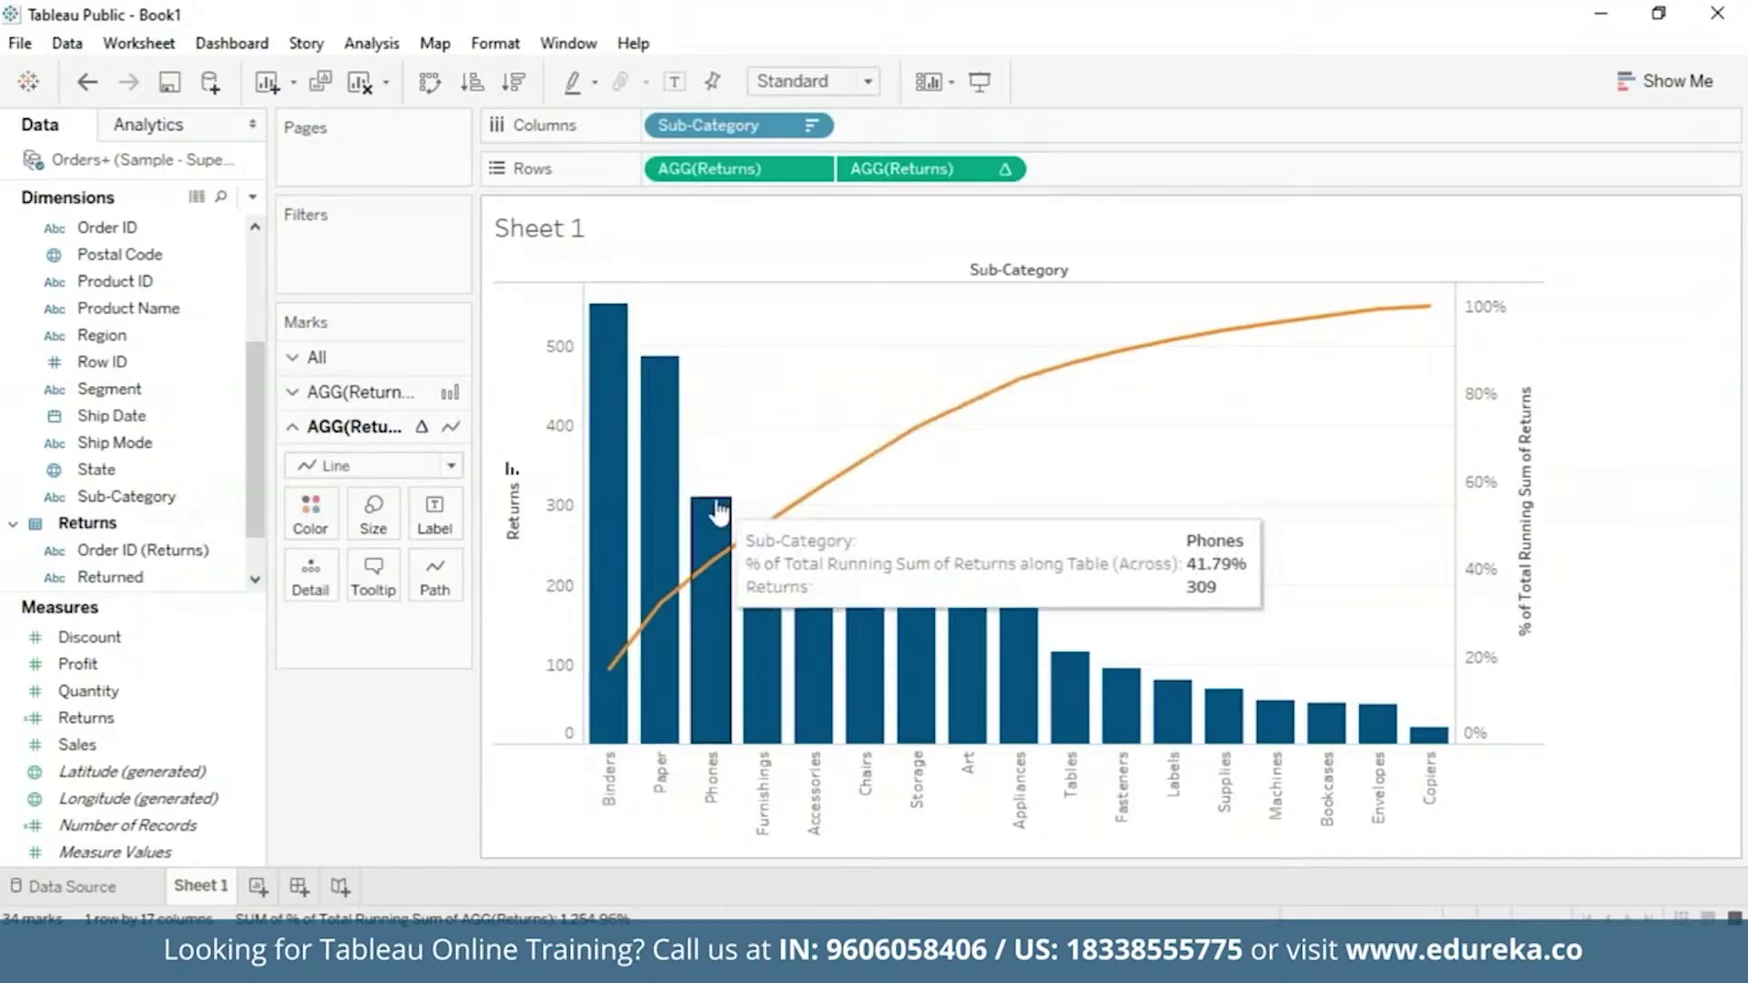